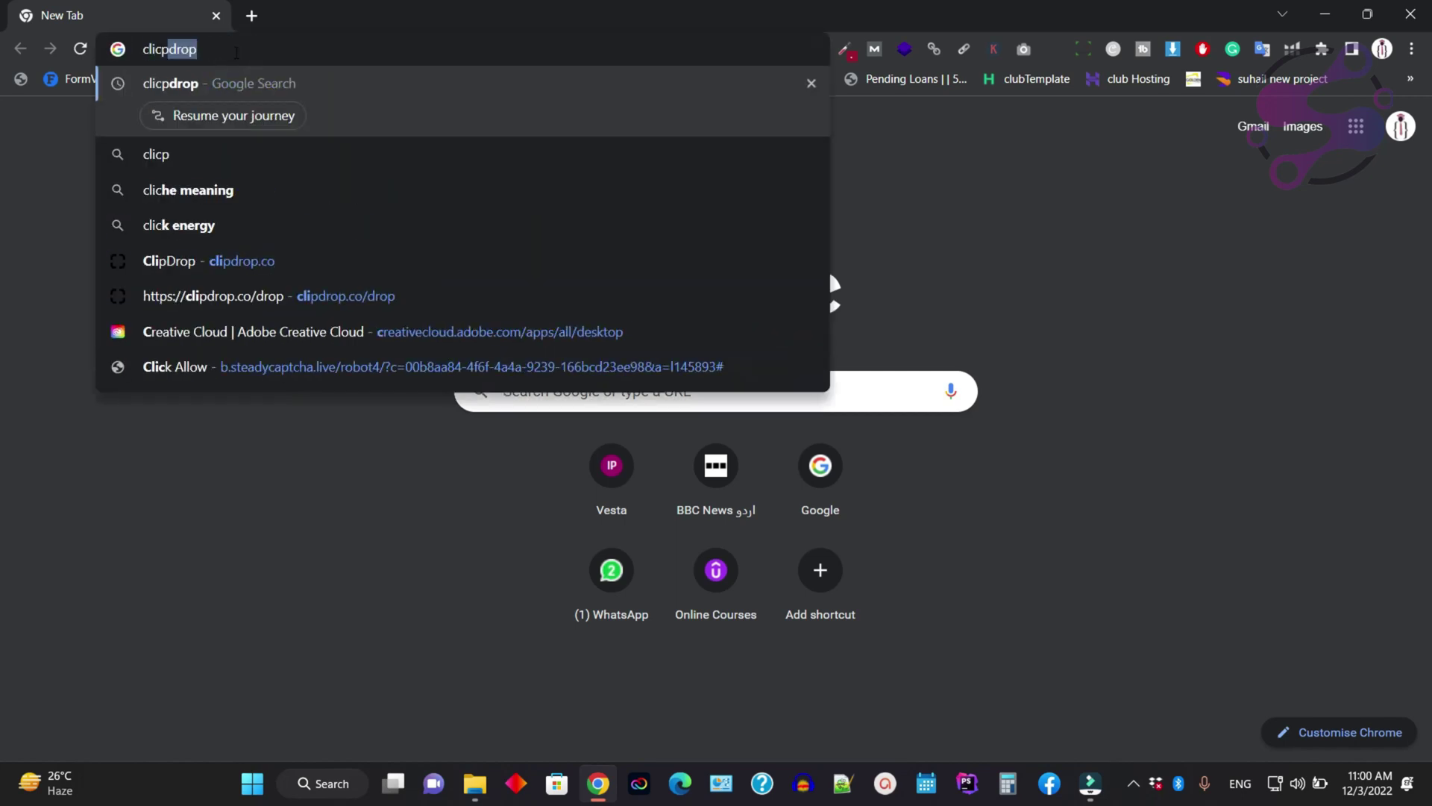
Step: Search Google for ClipDrop and open the clipdrop.co site from the results
key("Return")
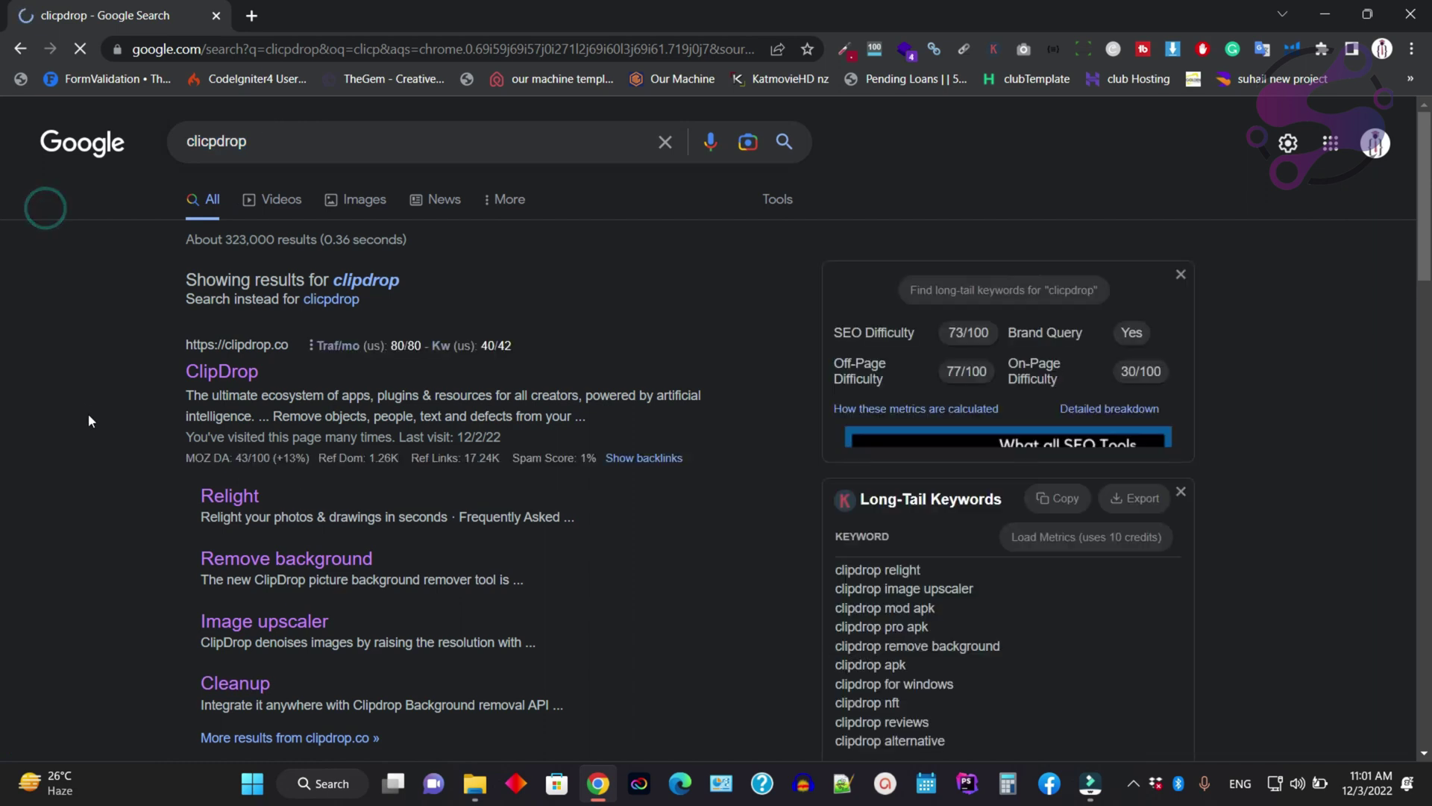
left_click(224, 383)
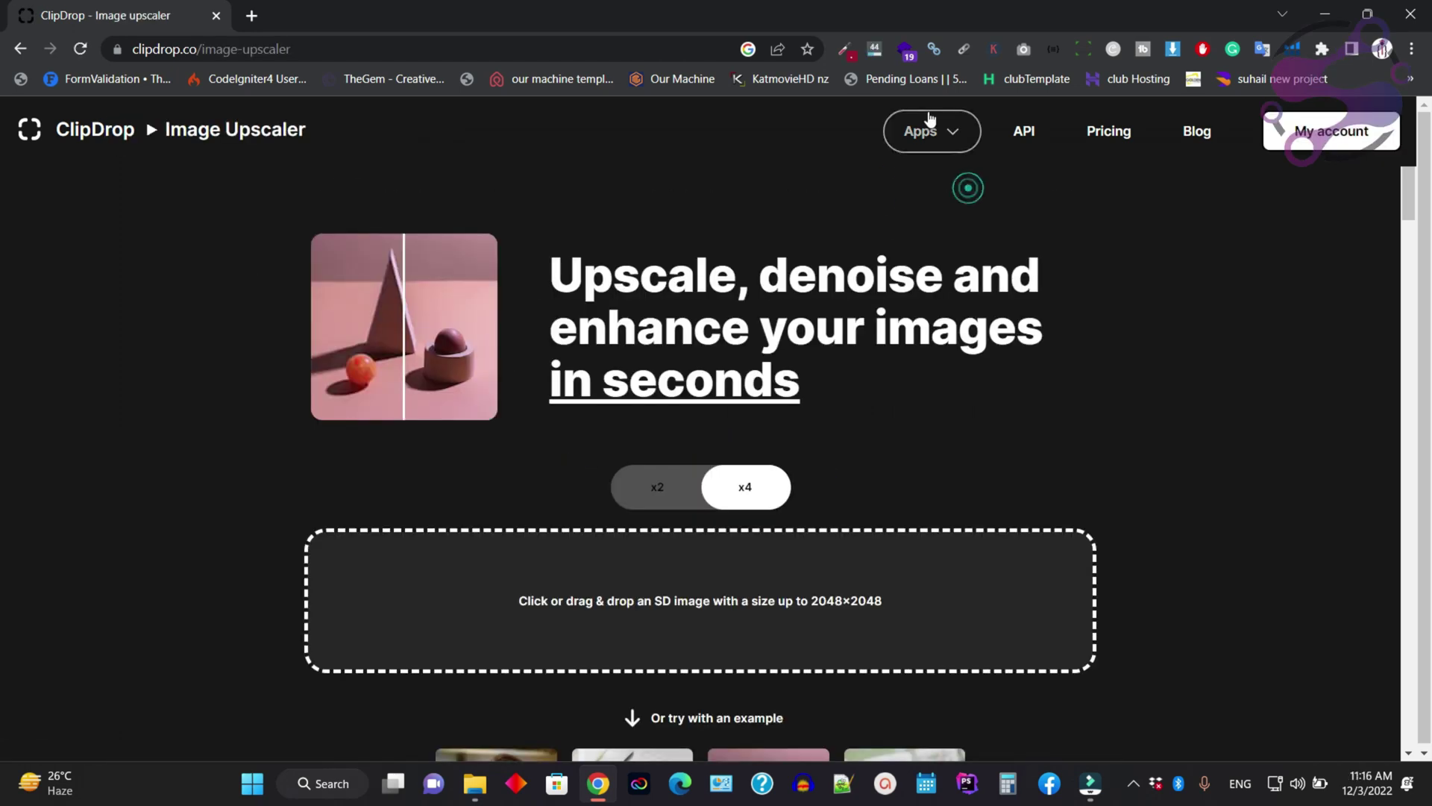
Step: Go to the Replace Background tool from the Apps menu and bring its upload area into view
left_click(925, 129)
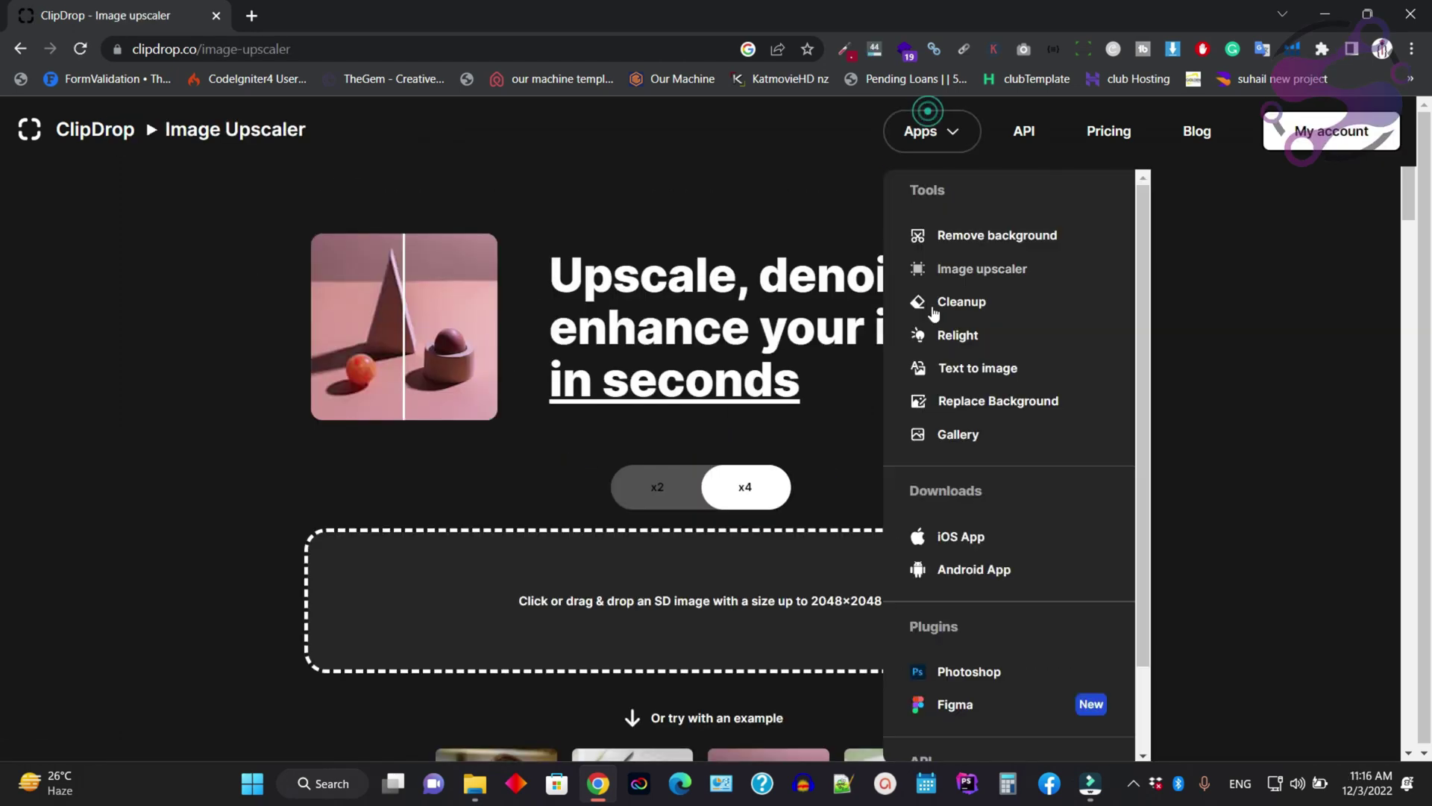
left_click(978, 400)
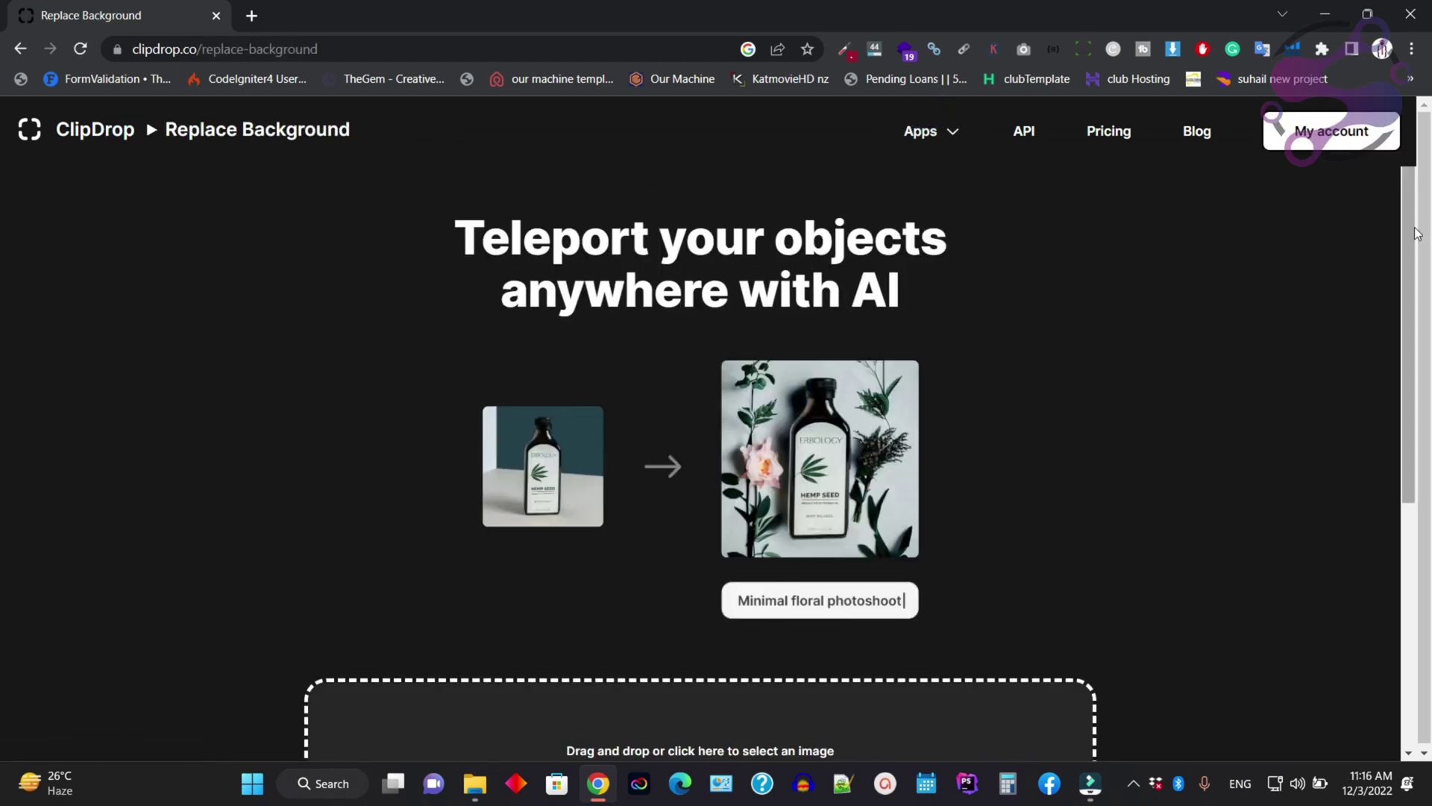
left_click_drag(1418, 233, 1427, 371)
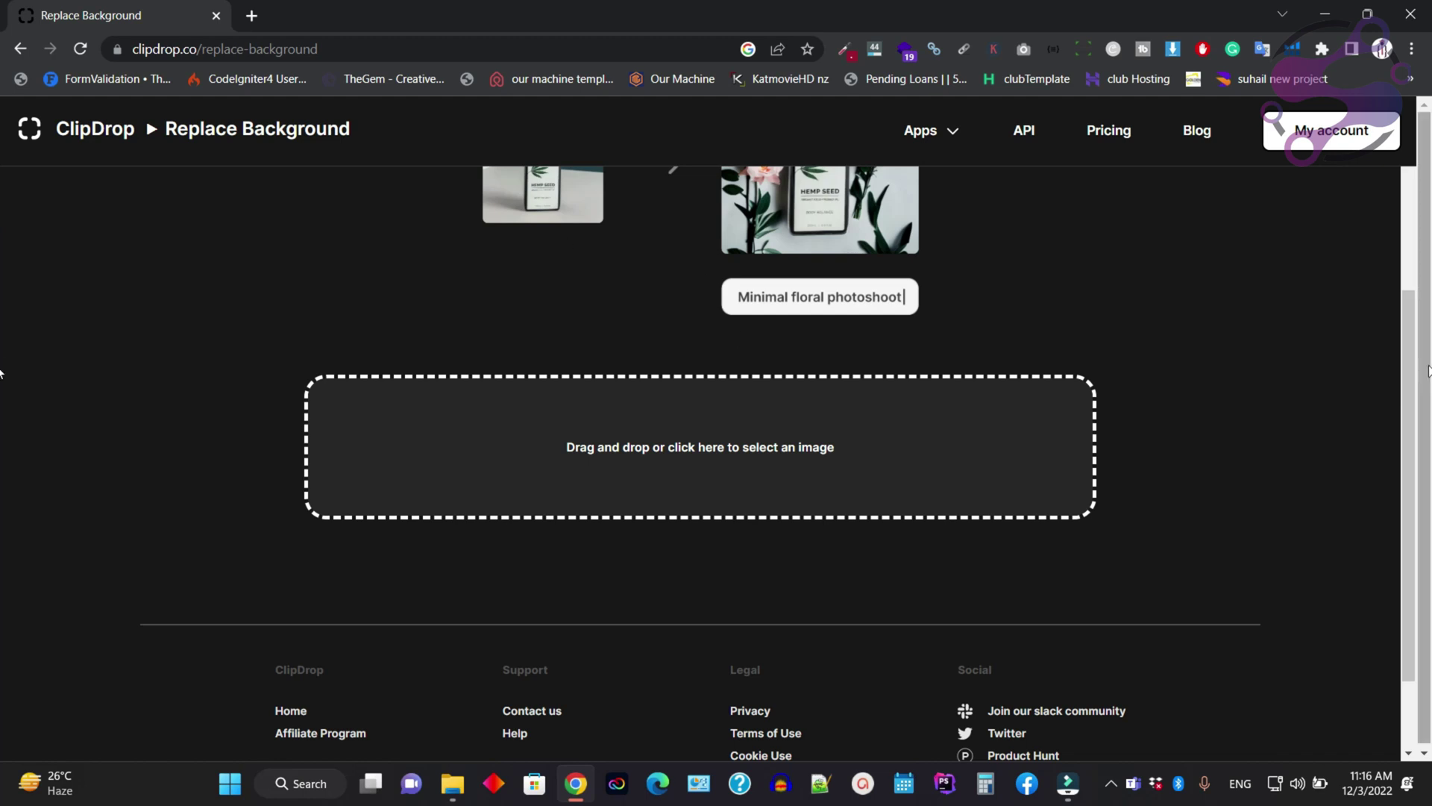
scroll(1417, 358, "up", 2)
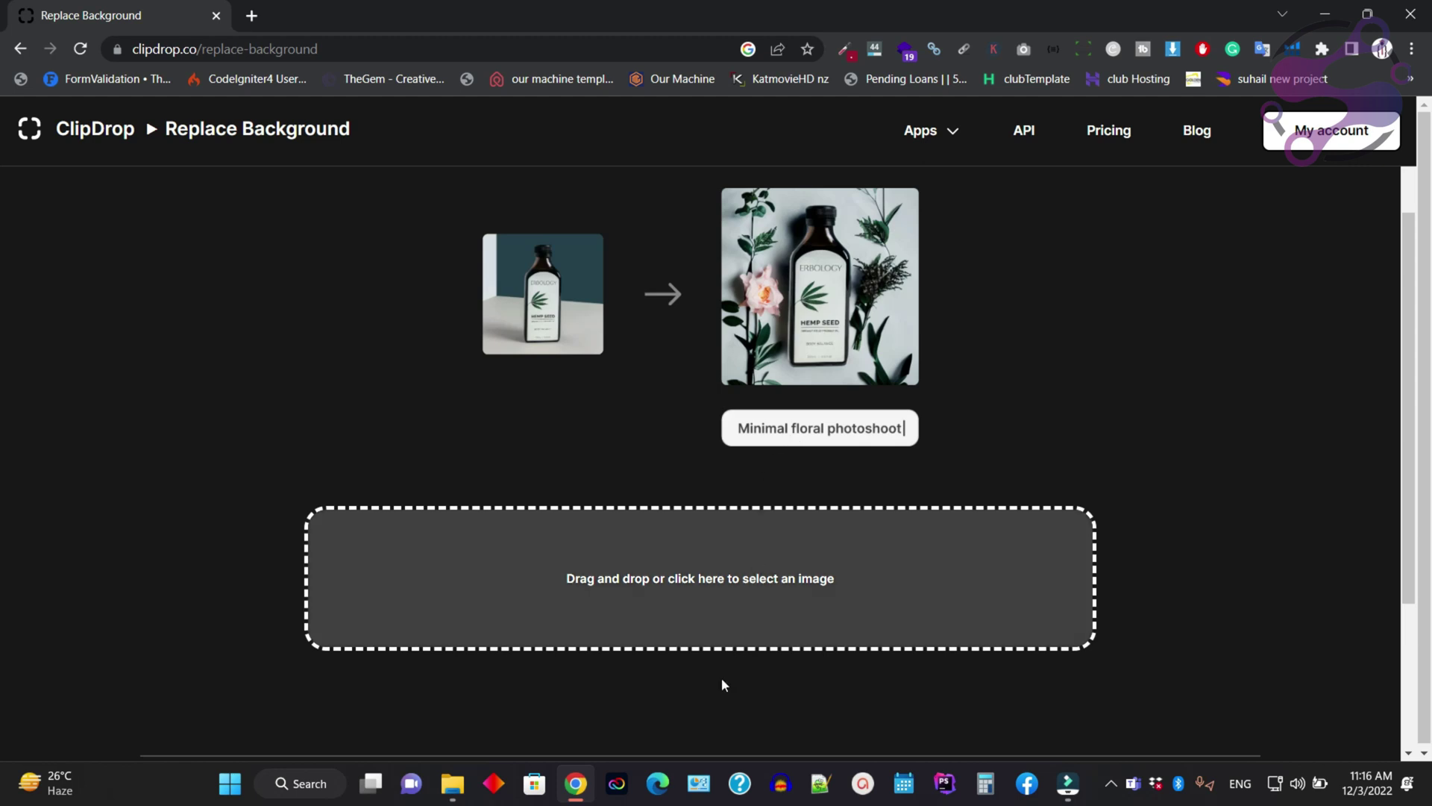
Step: Drag 'Product Pic' from the Downloads folder onto the Replace Background drop zone
left_click(452, 783)
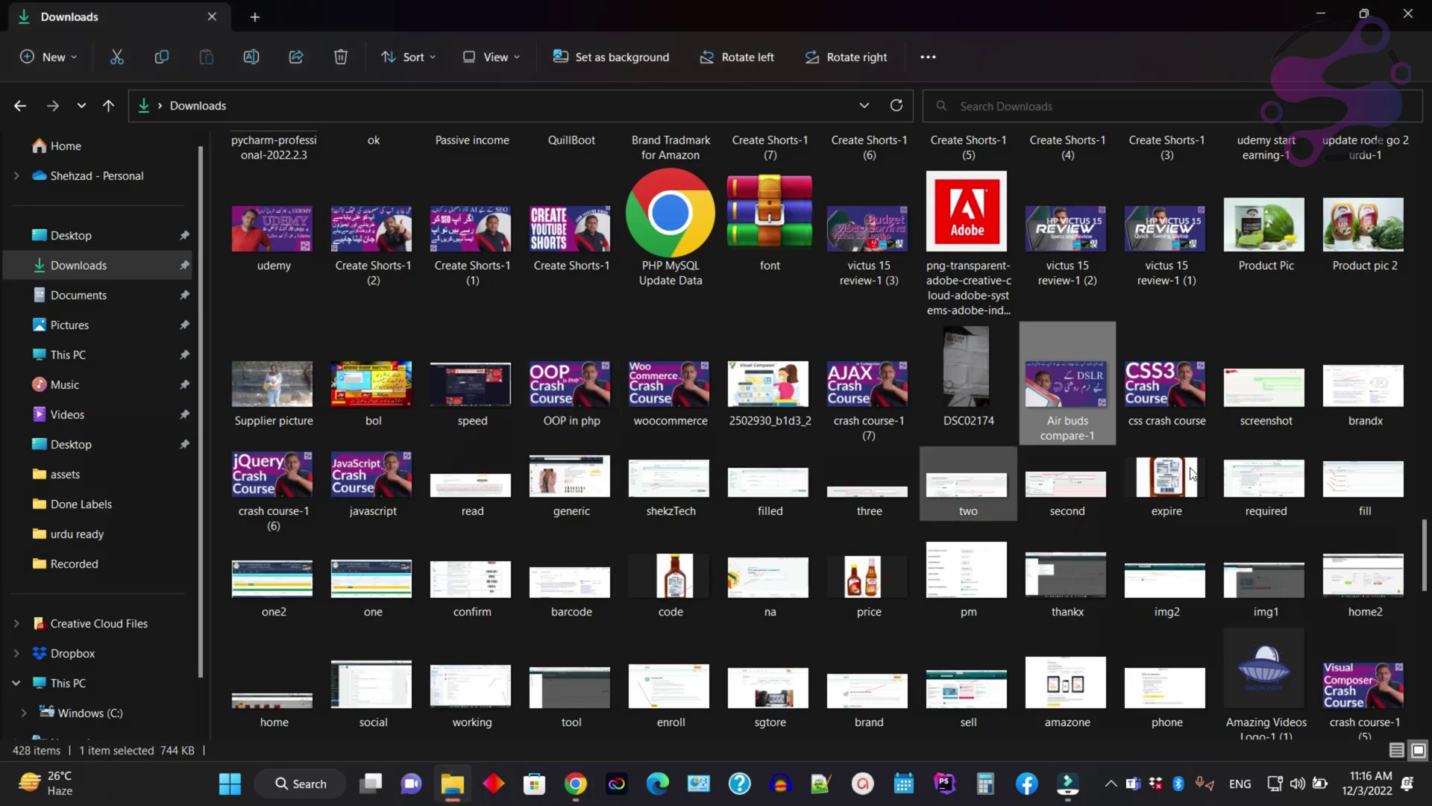
left_click_drag(1266, 228, 605, 583)
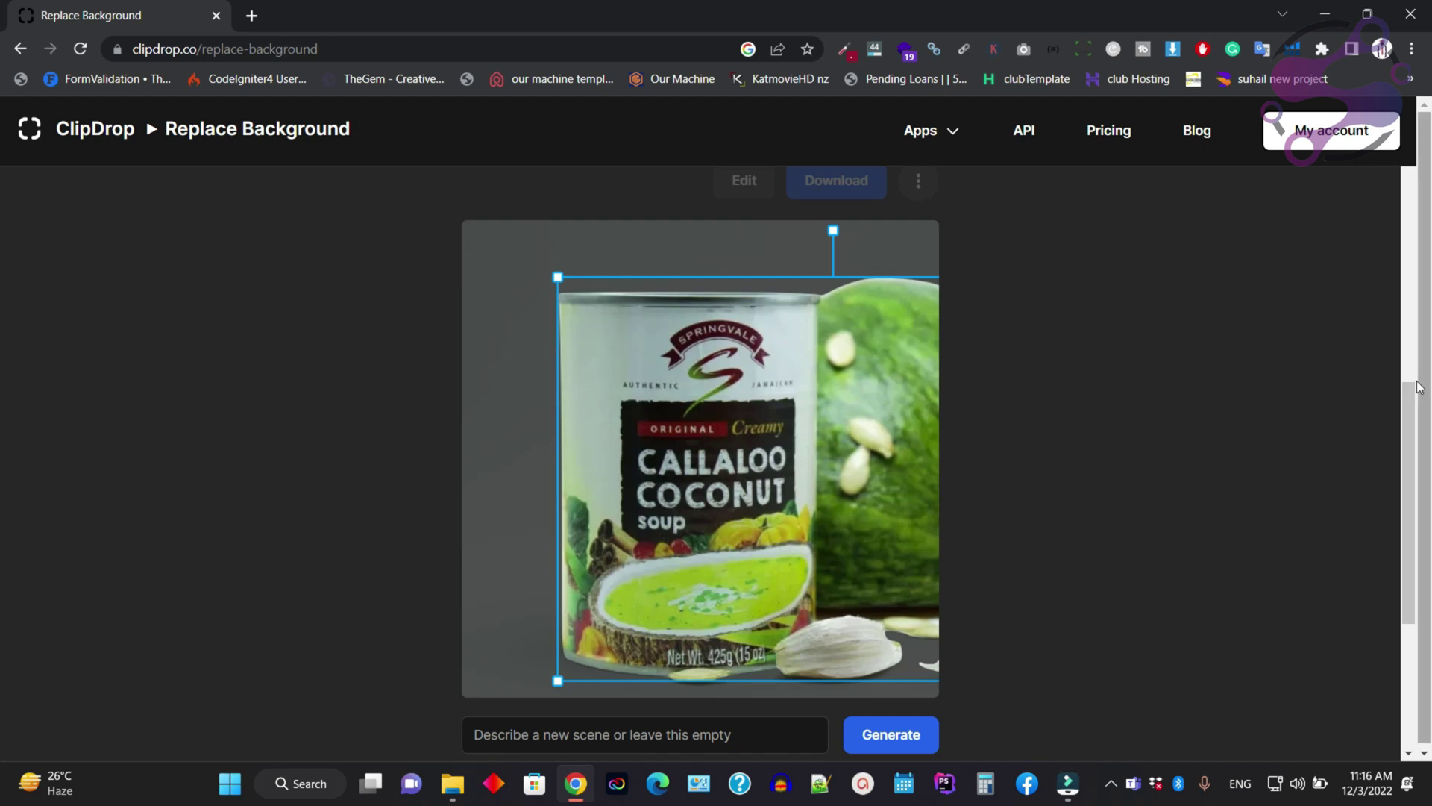
Step: Generate four background variations for the soup can, leaving the scene description empty
scroll(1409, 418, "down", 1)
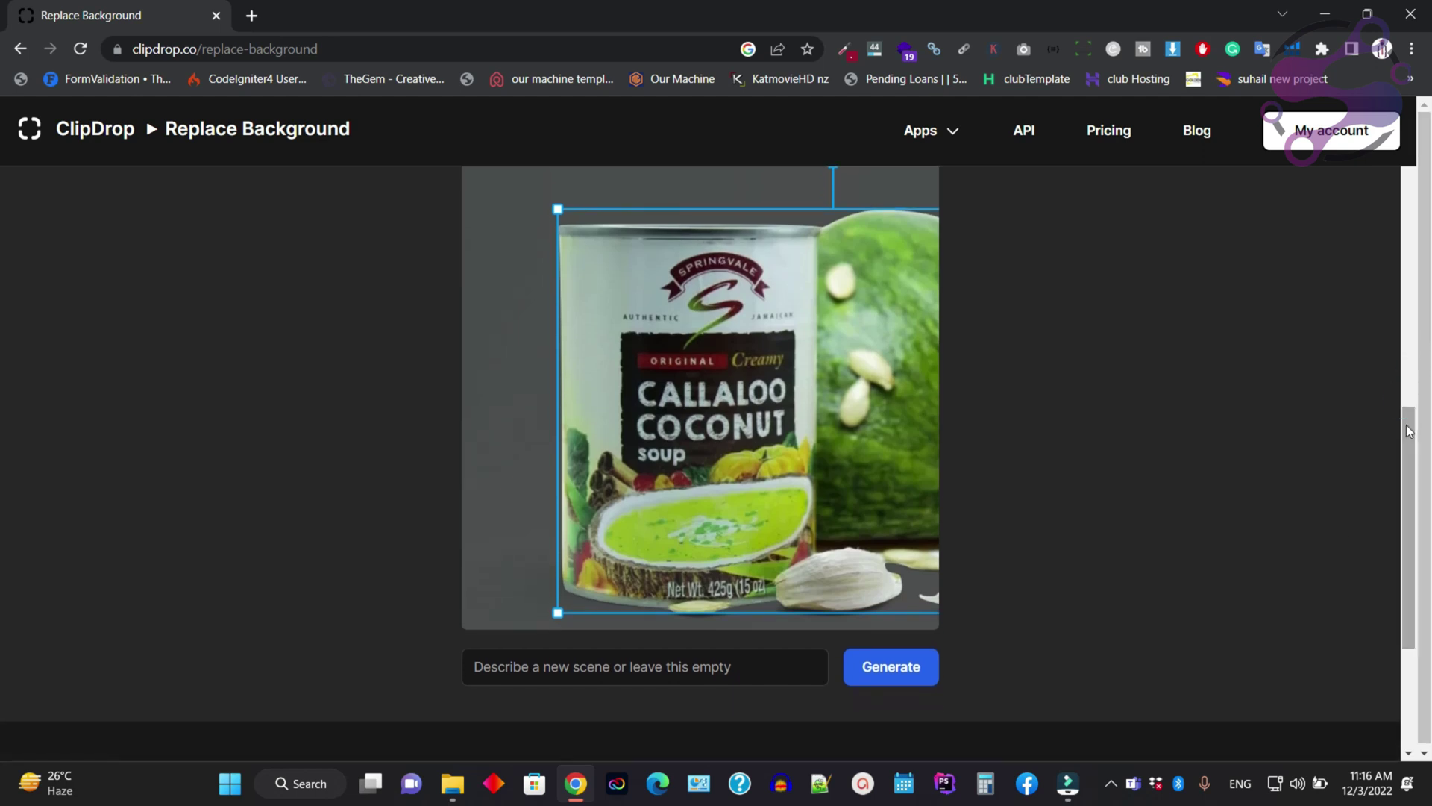
scroll(823, 680, "up", 1)
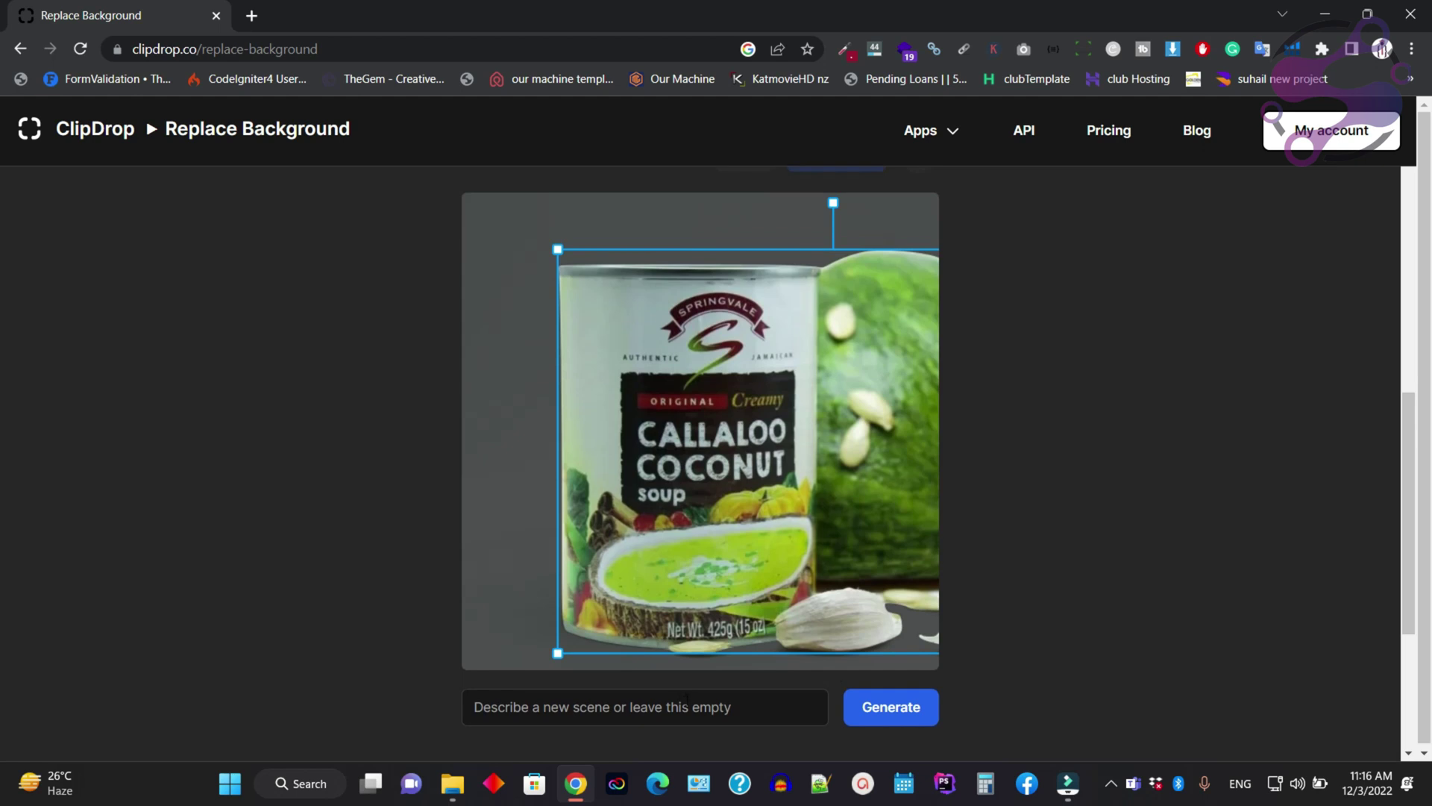
left_click(879, 713)
left_click(855, 716)
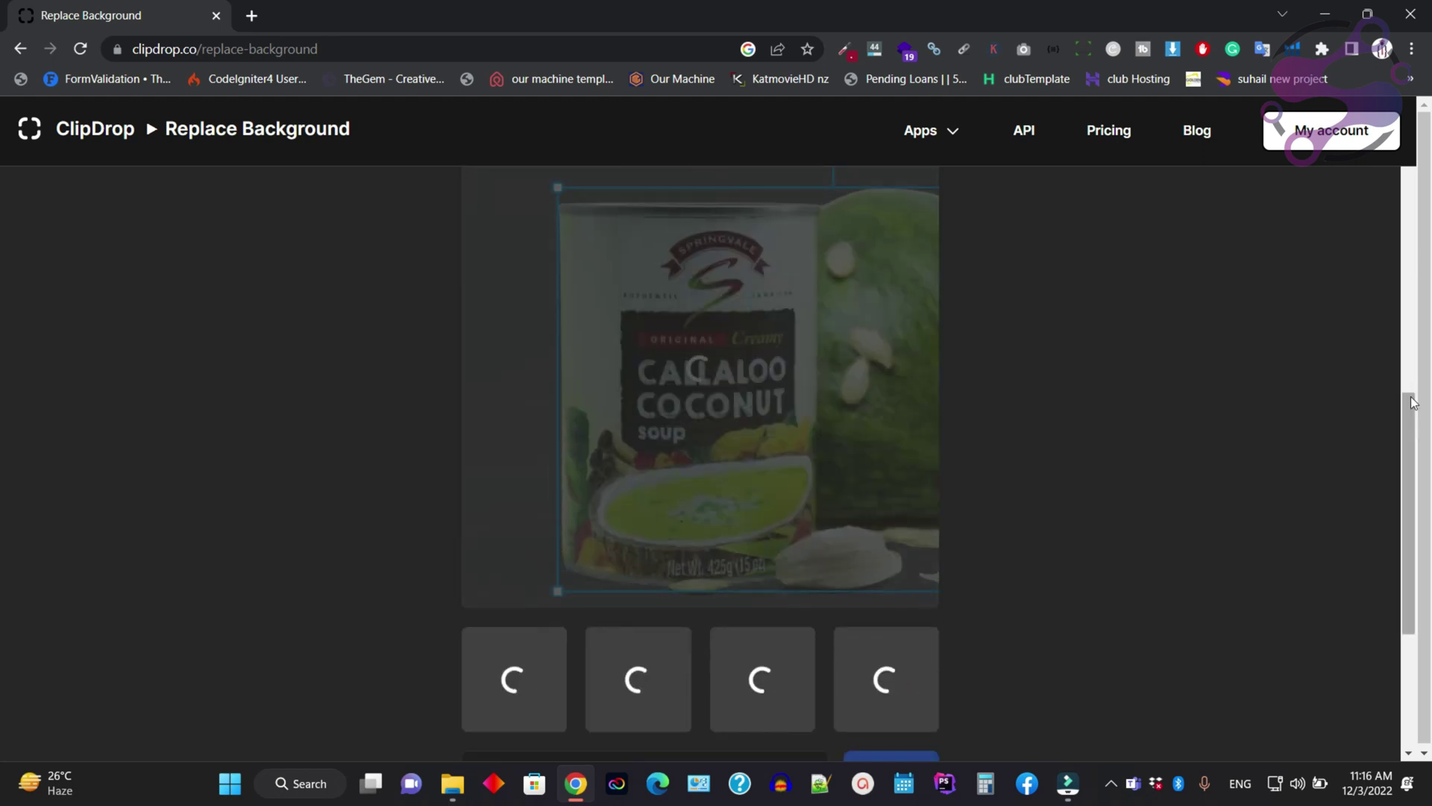
Step: Wait for the four generated backgrounds to finish and view the first result
scroll(1397, 448, "down", 3)
scroll(1402, 456, "up", 1)
scroll(1380, 369, "up", 3)
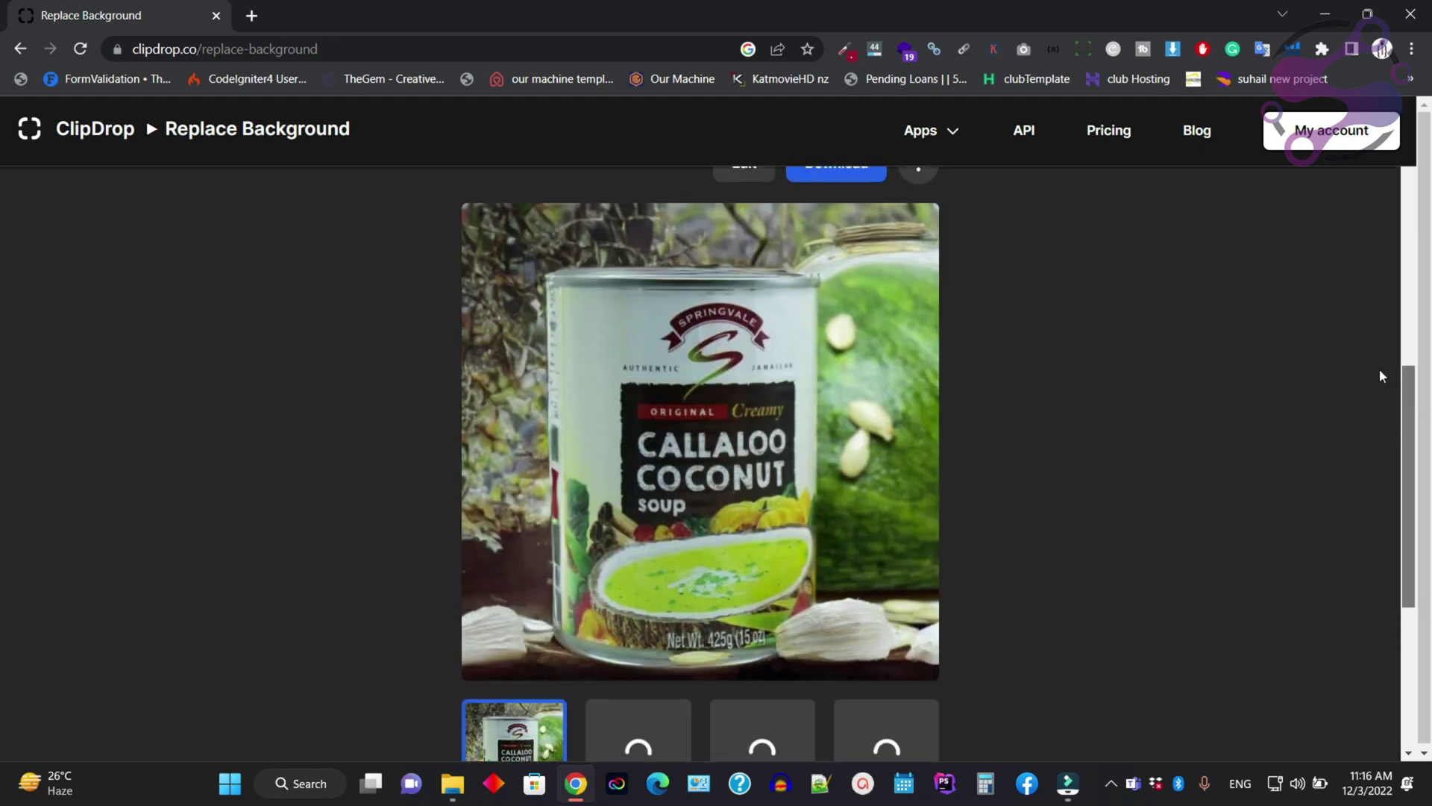
scroll(1388, 389, "down", 3)
scroll(1389, 460, "up", 3)
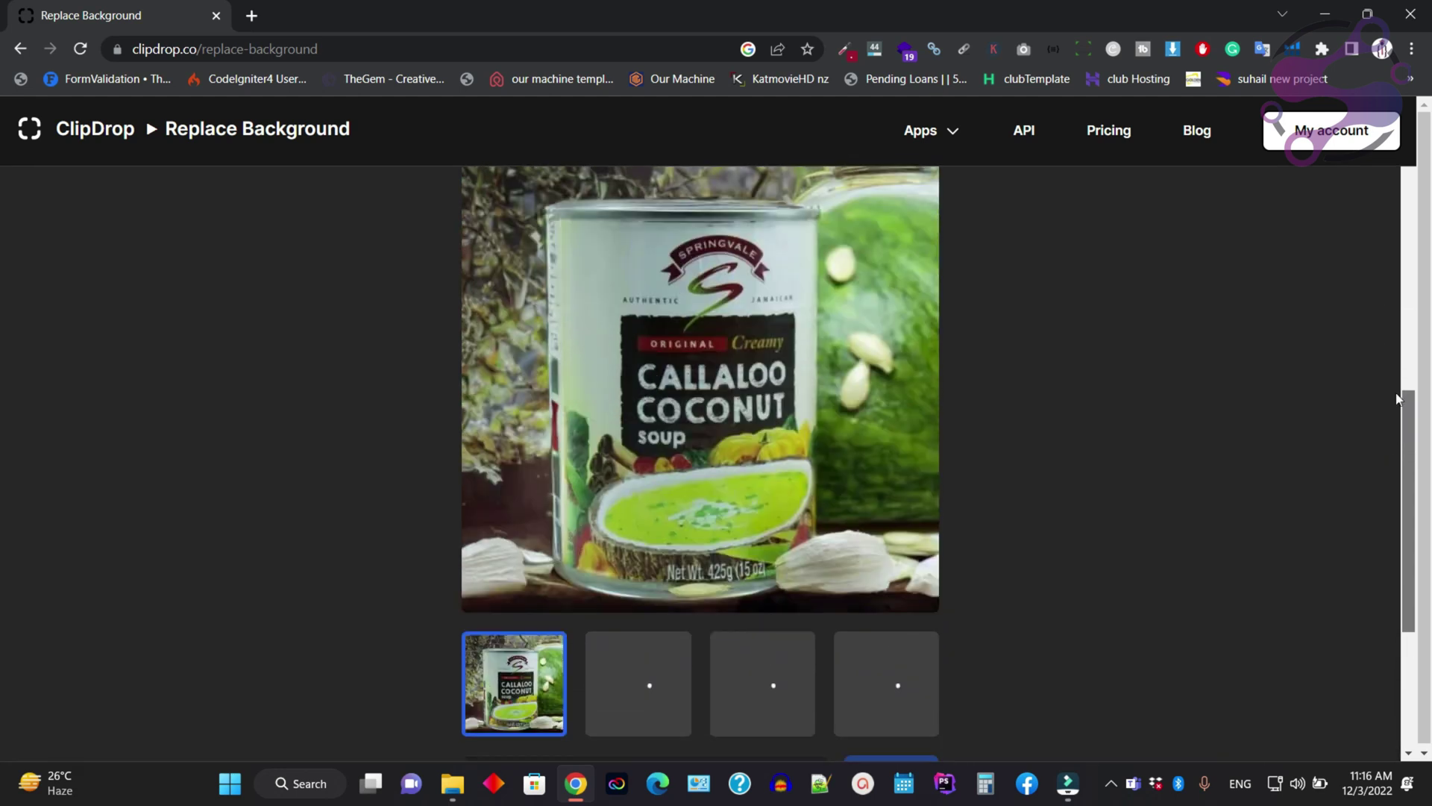
scroll(1395, 371, "down", 3)
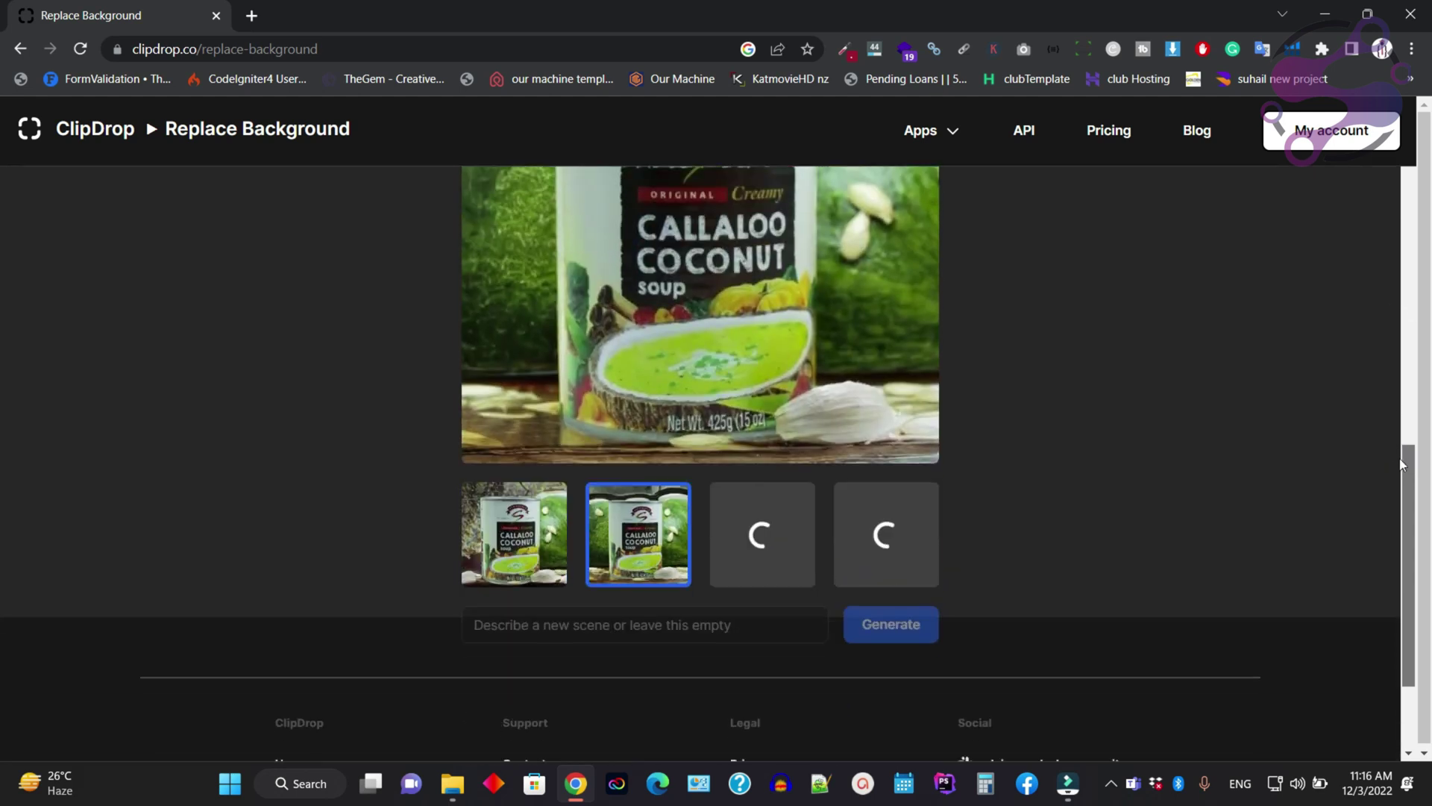
scroll(1403, 469, "up", 3)
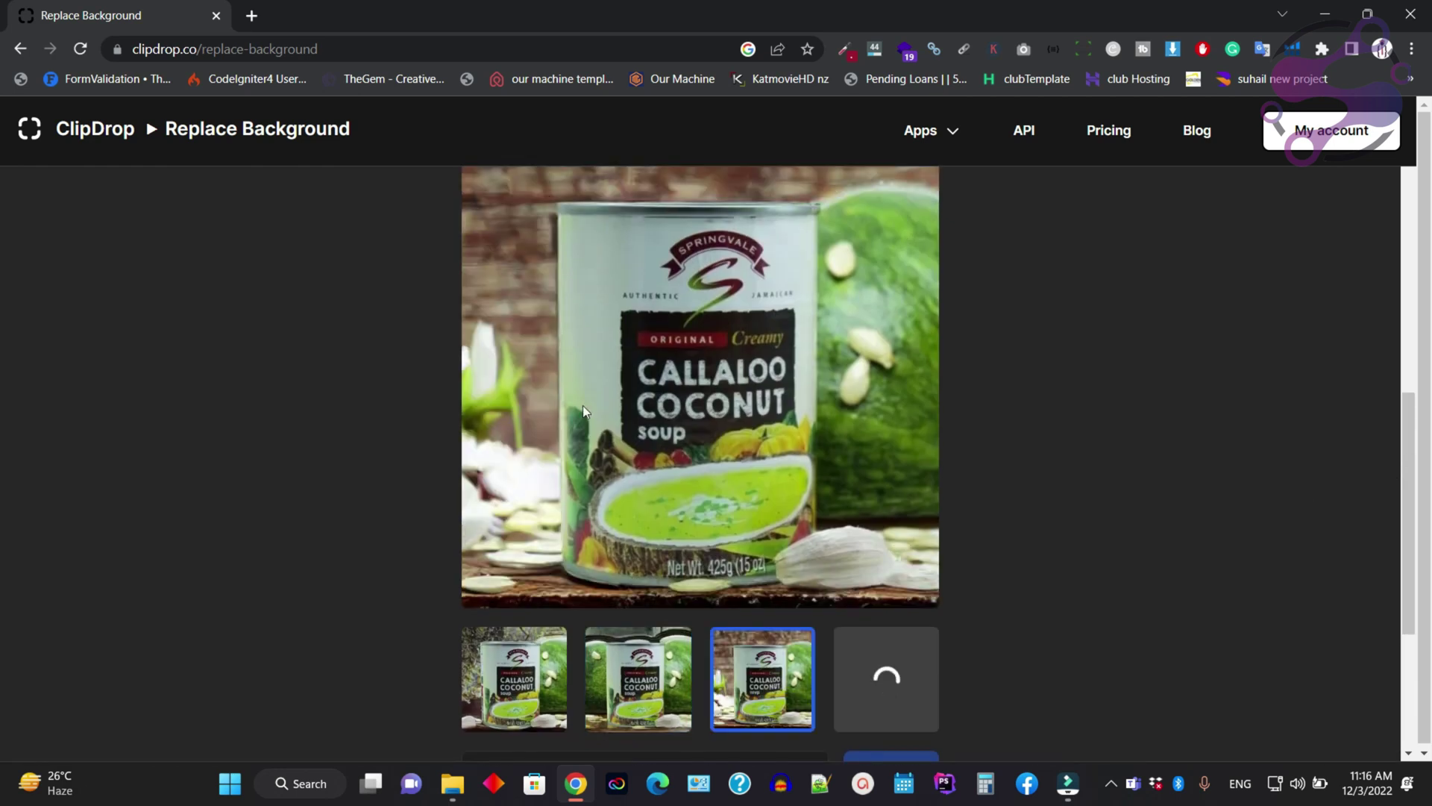
scroll(1402, 407, "down", 3)
scroll(1401, 406, "up", 3)
left_click(520, 636)
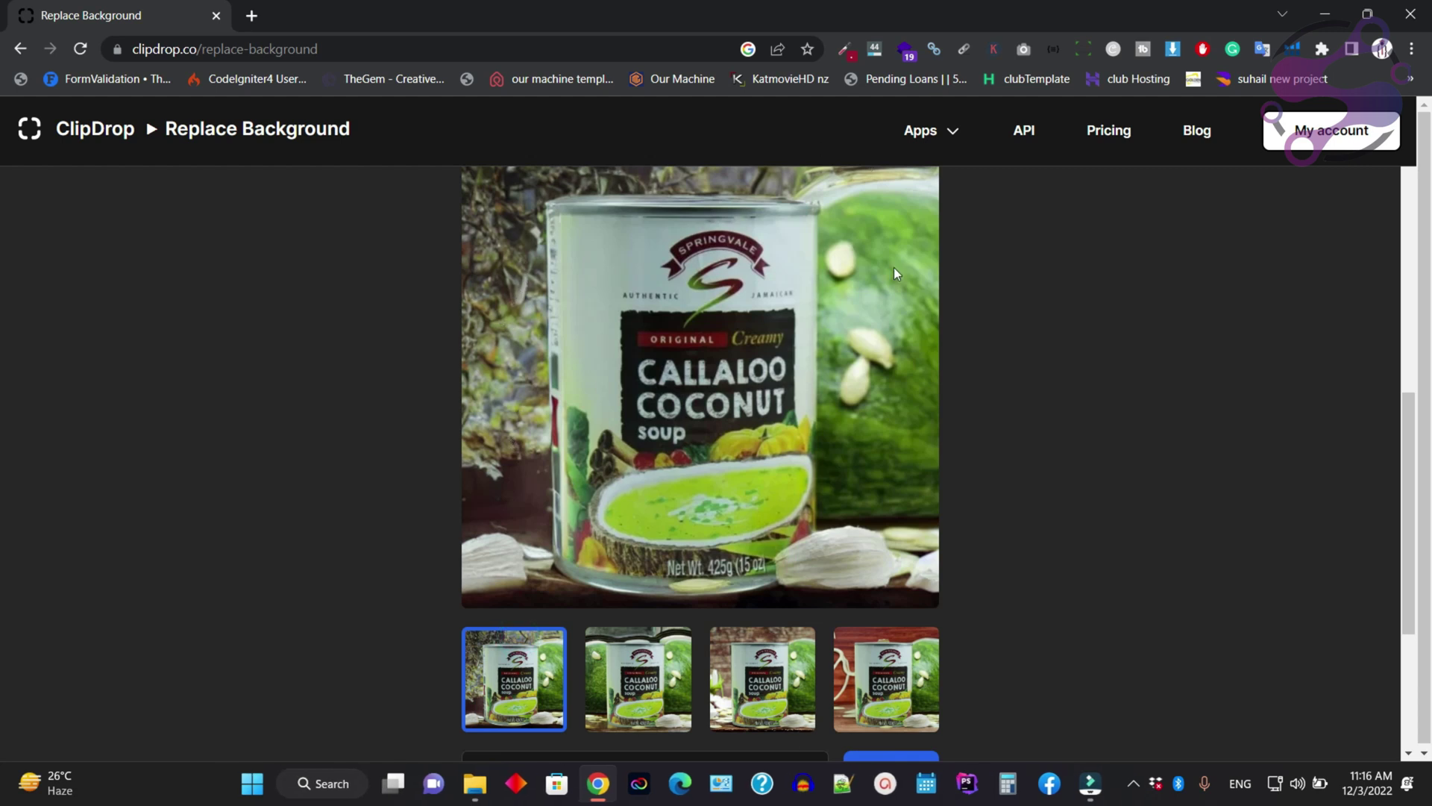
Step: Preview the wooden-wall, third and melon variants, then pick the wooden wall with white flowers
scroll(895, 522, "down", 3)
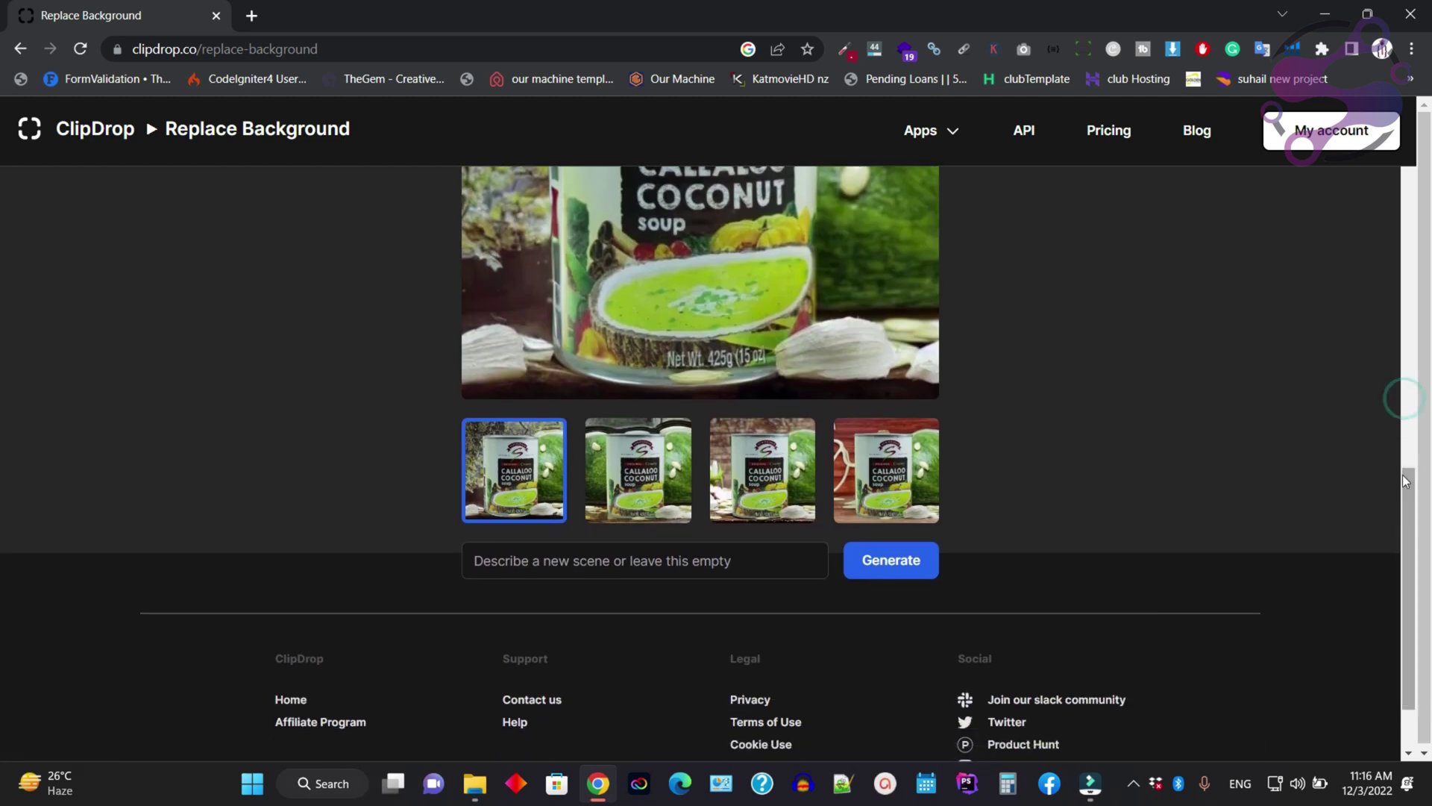
scroll(987, 564, "up", 3)
left_click_drag(1407, 403, 1407, 437)
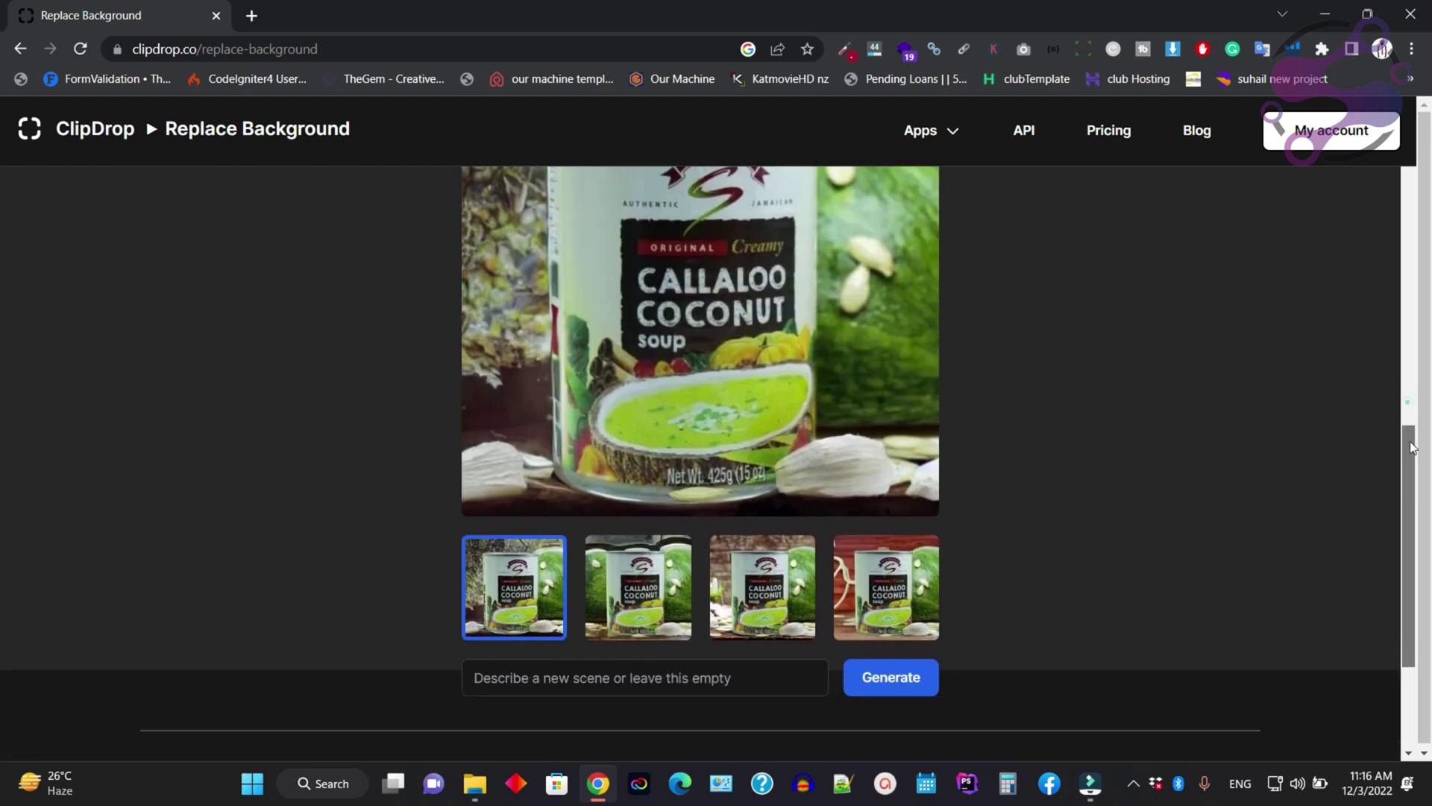
scroll(1386, 486, "up", 1)
left_click(882, 662)
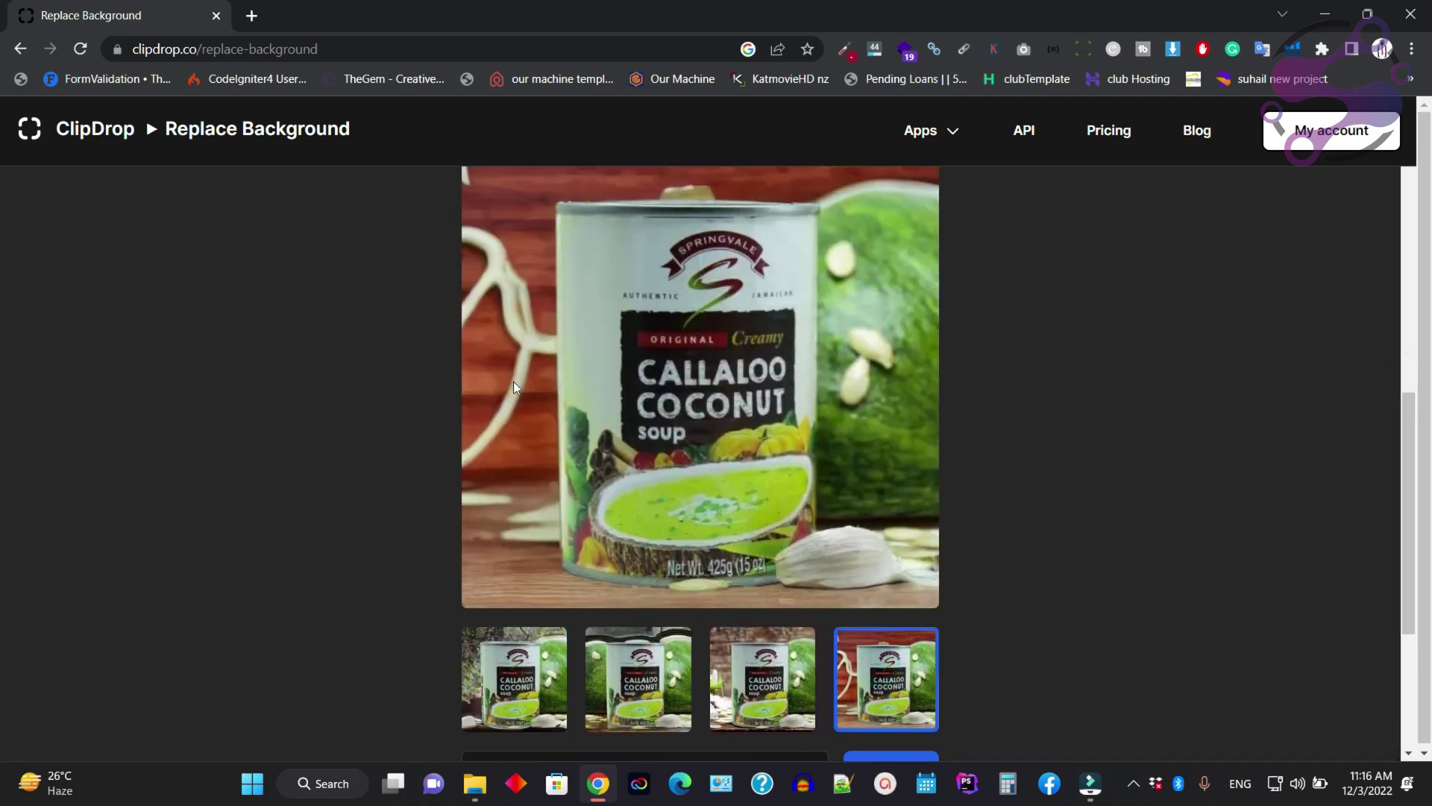
left_click(792, 680)
left_click(626, 652)
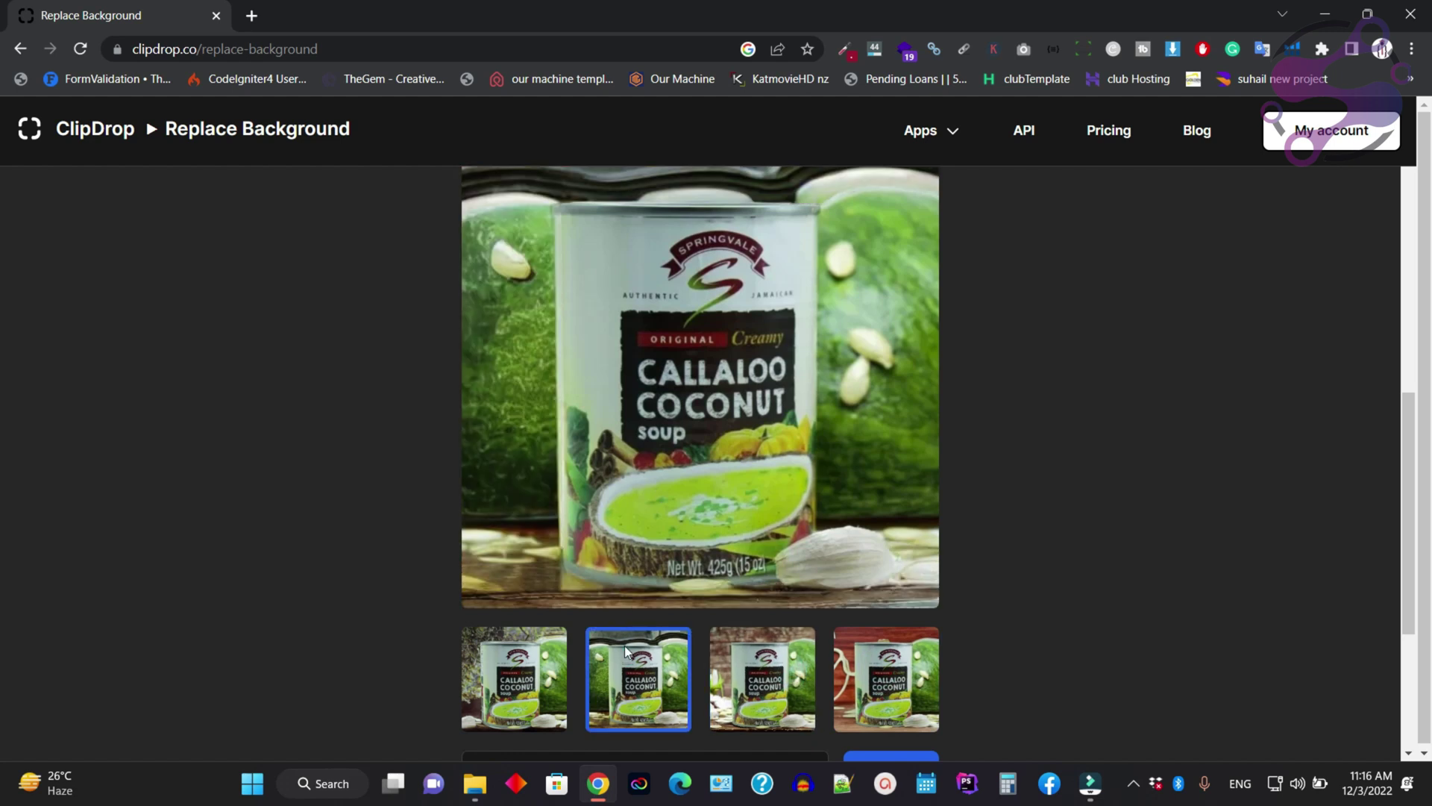
left_click(759, 651)
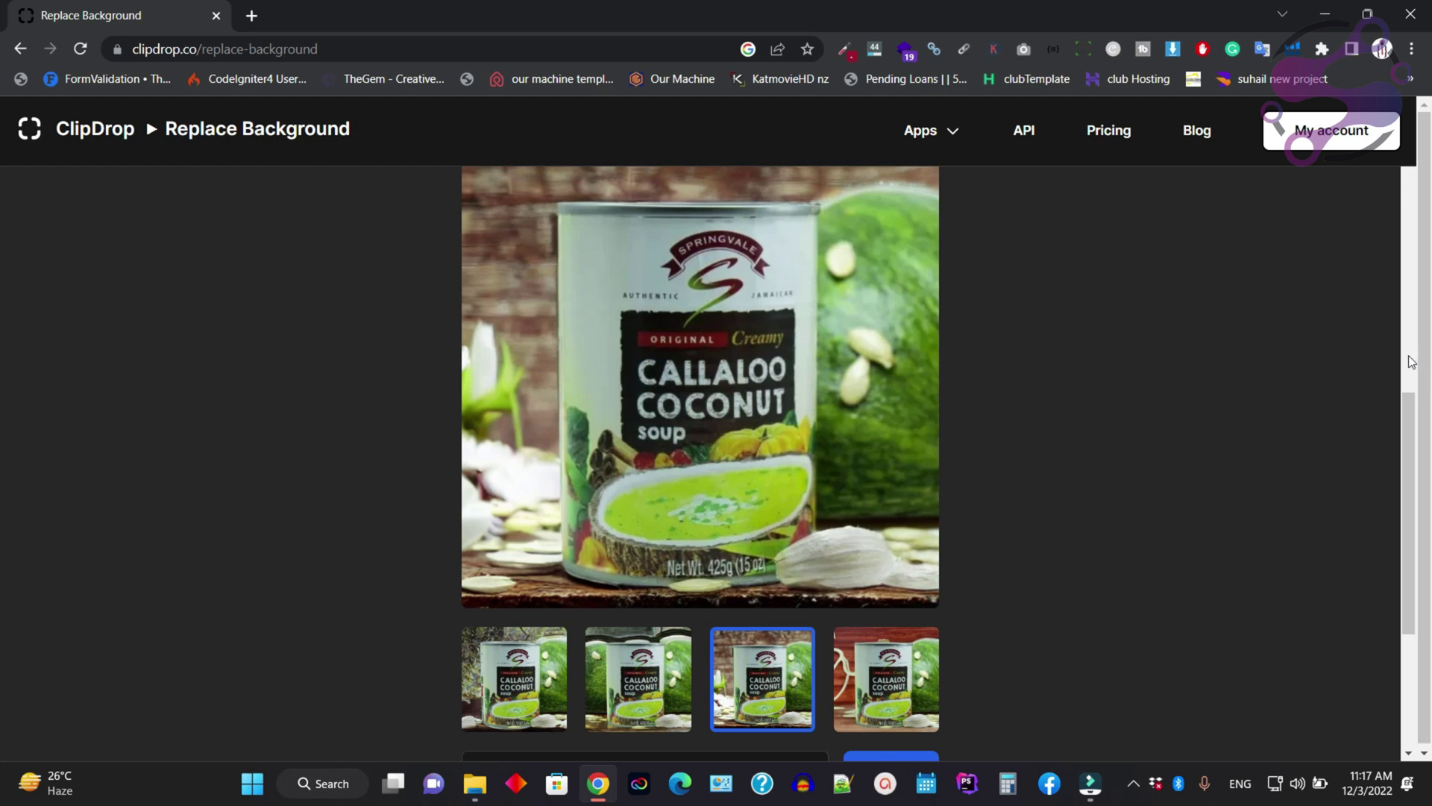
mouse_move(1416, 488)
left_mouse_down()
mouse_move(1415, 549)
mouse_move(1416, 489)
left_mouse_up()
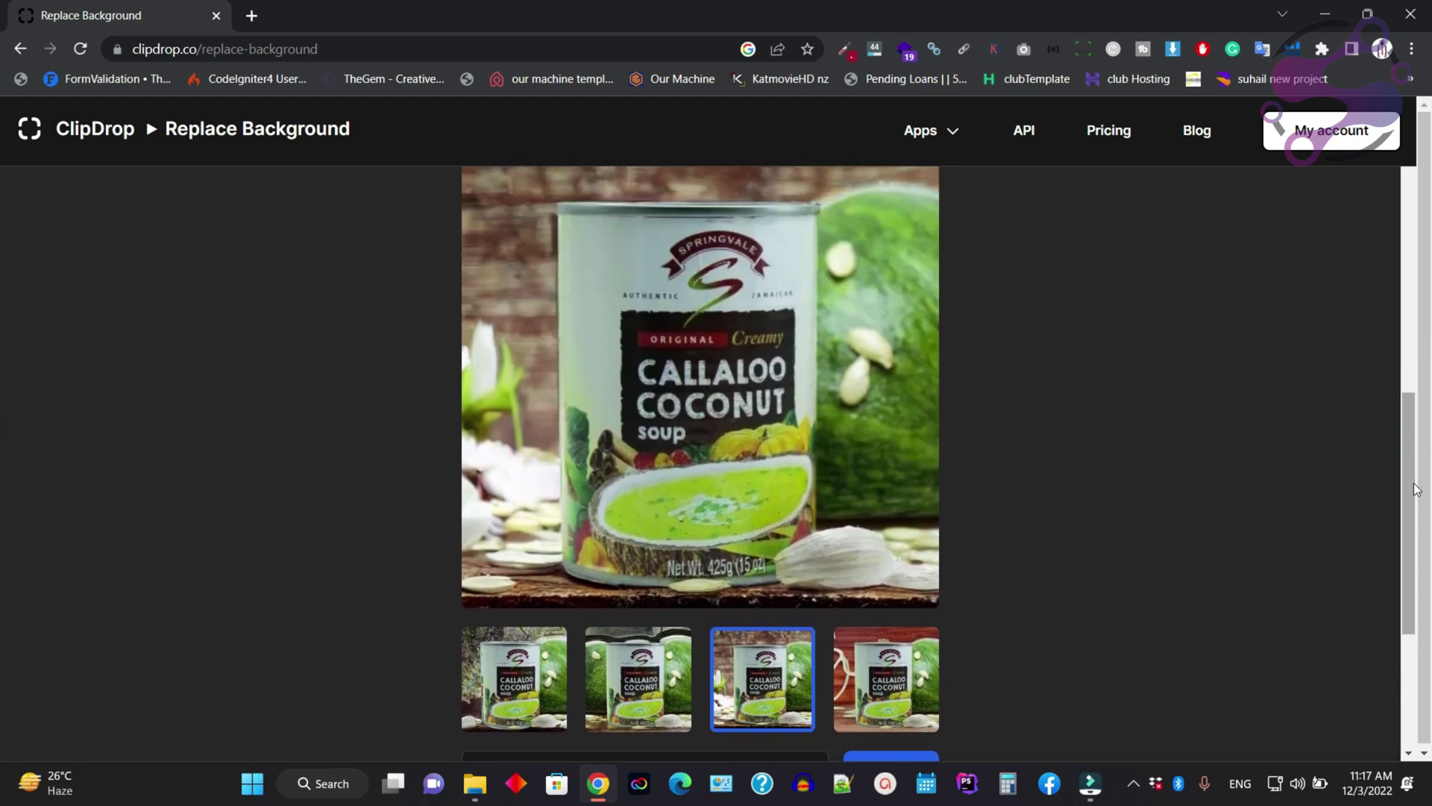
Step: Upscale the chosen soup-can image to 2K
scroll(1416, 466, "up", 4)
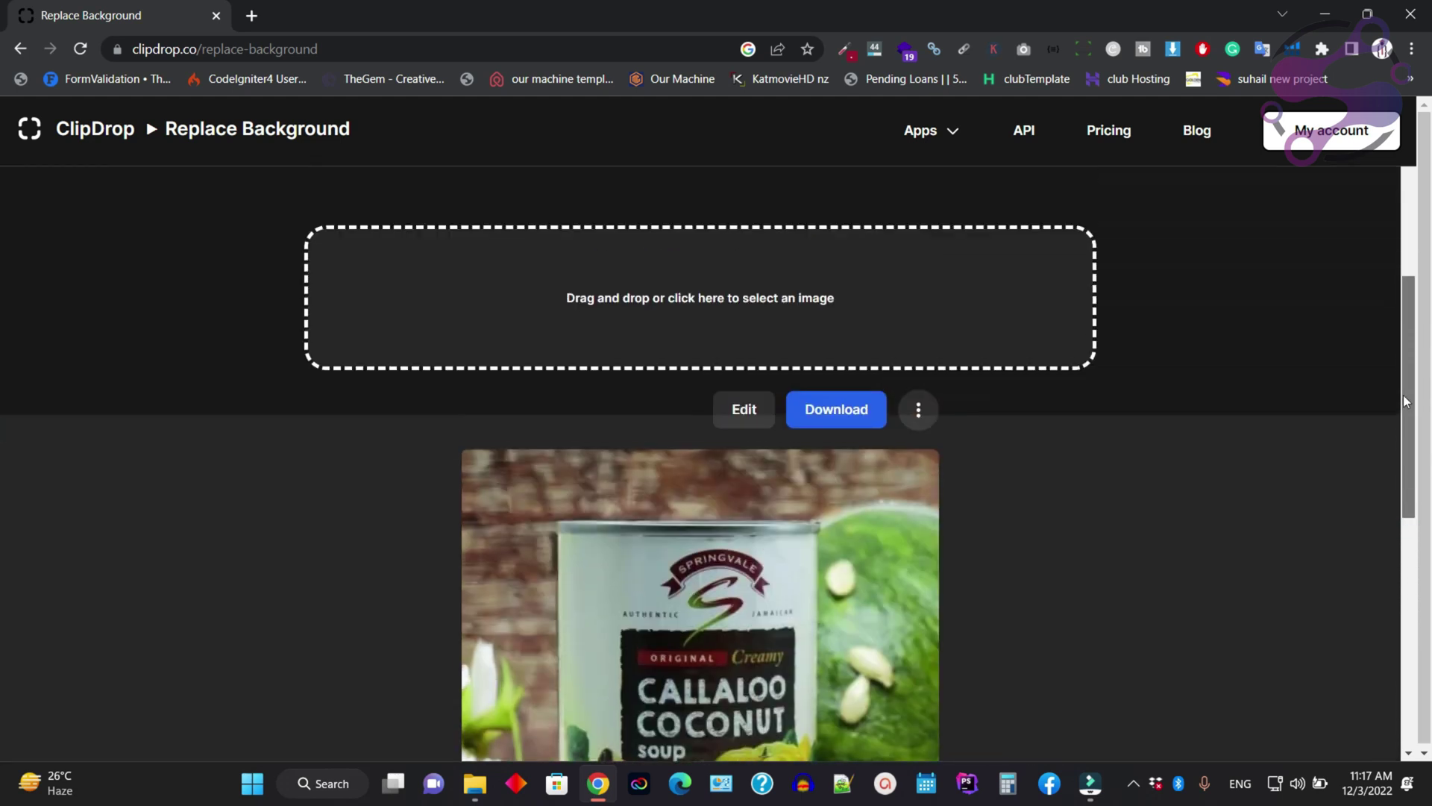
left_click(931, 414)
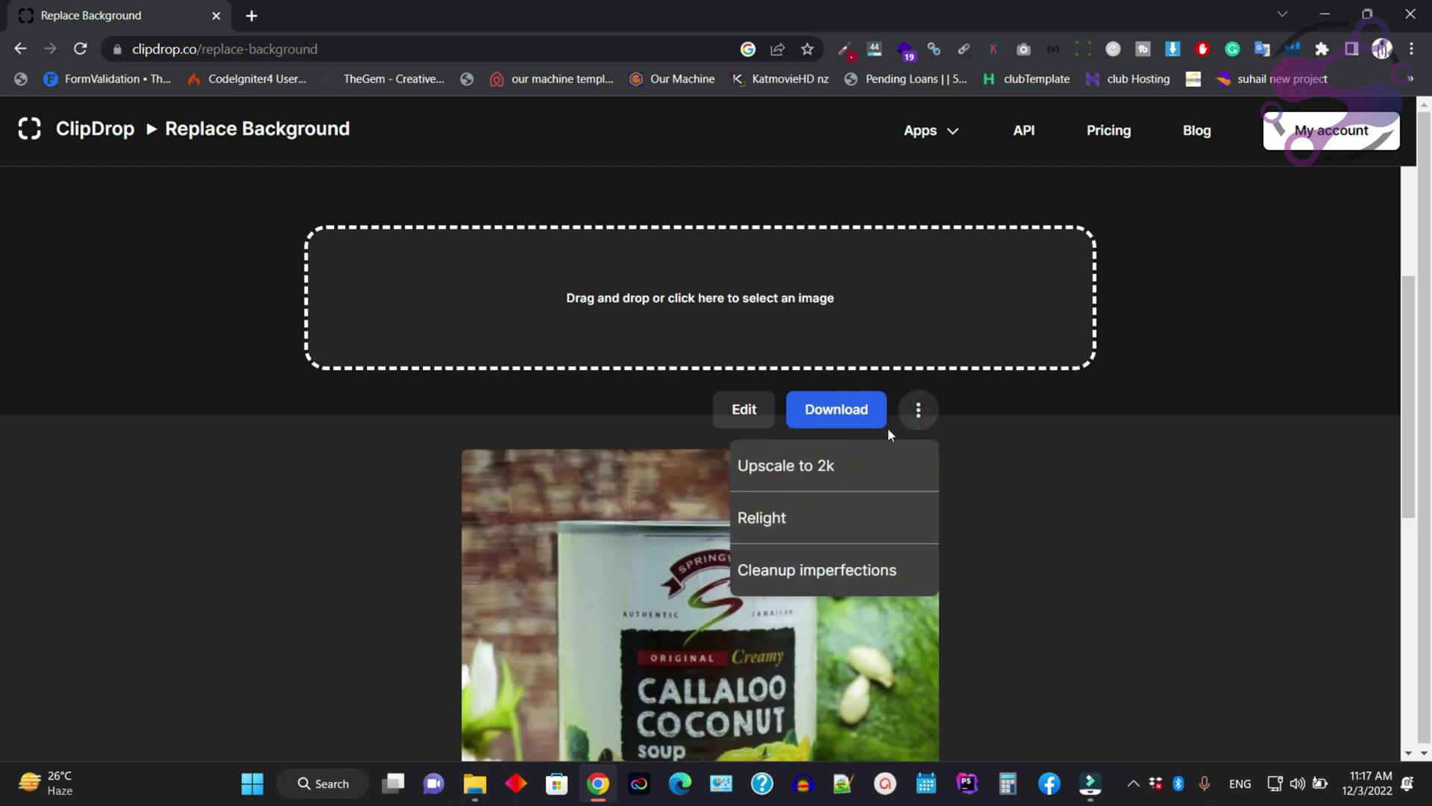
left_click(806, 468)
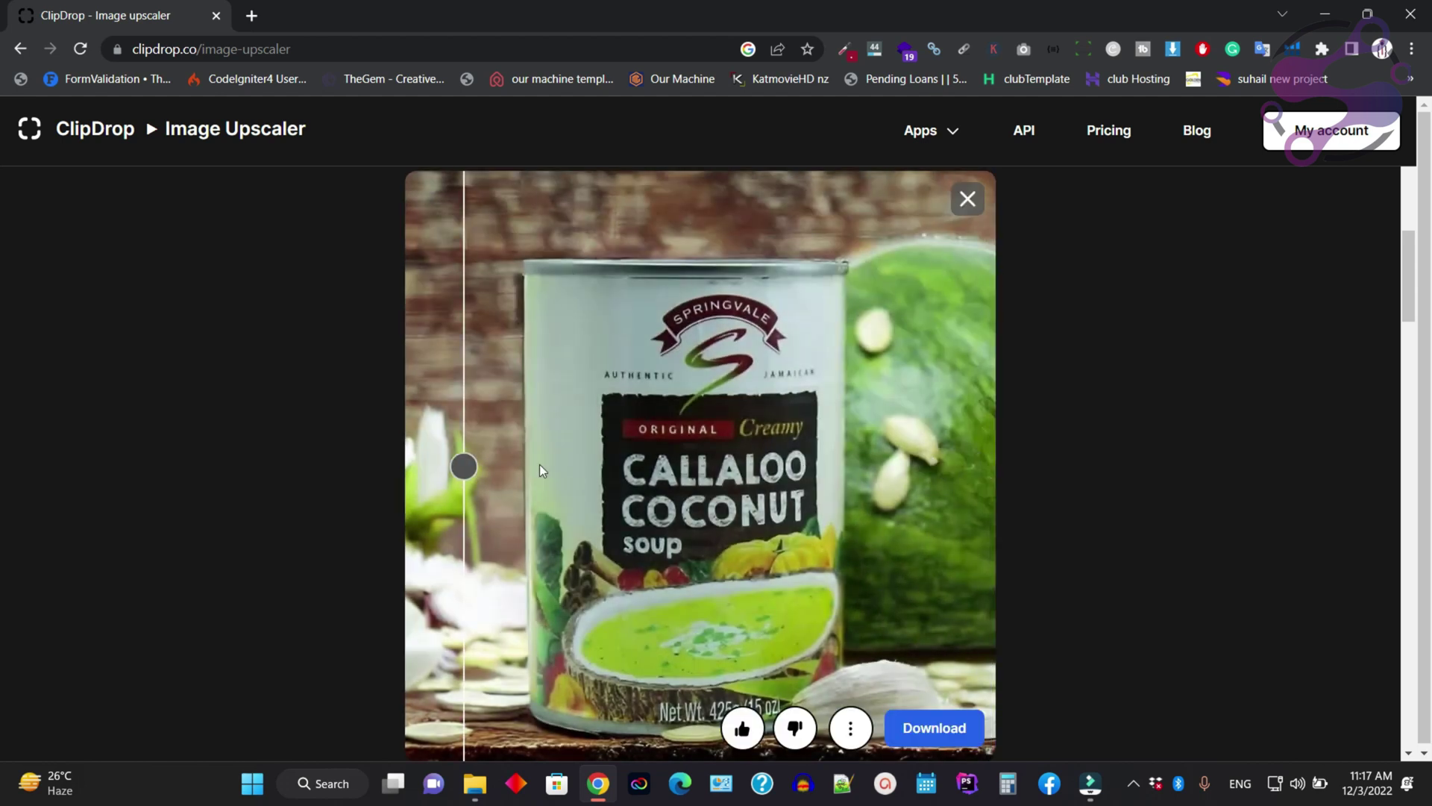
Step: Send the upscaled 2048×2048 image into the Relight tool
left_click_drag(469, 467, 168, 512)
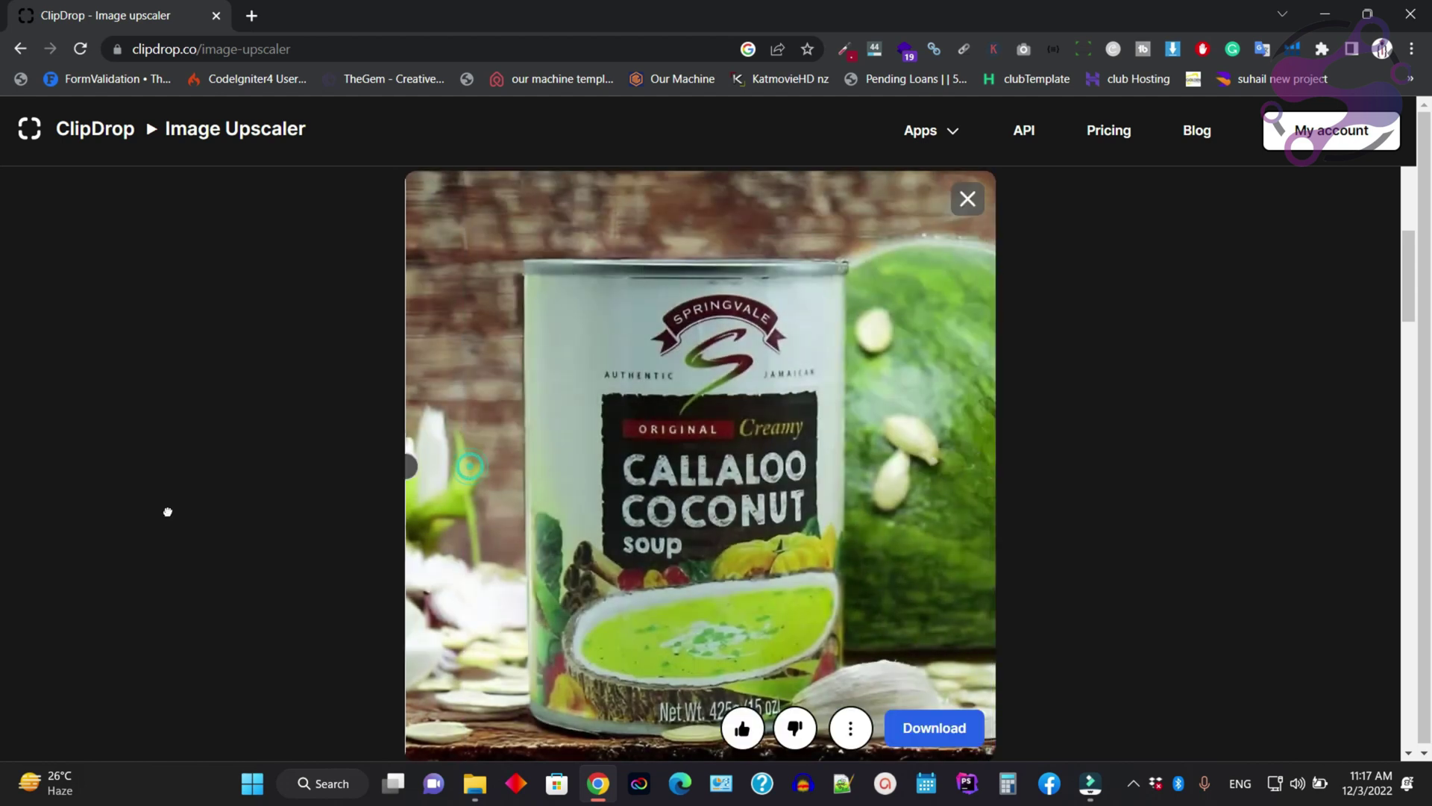
left_click(851, 728)
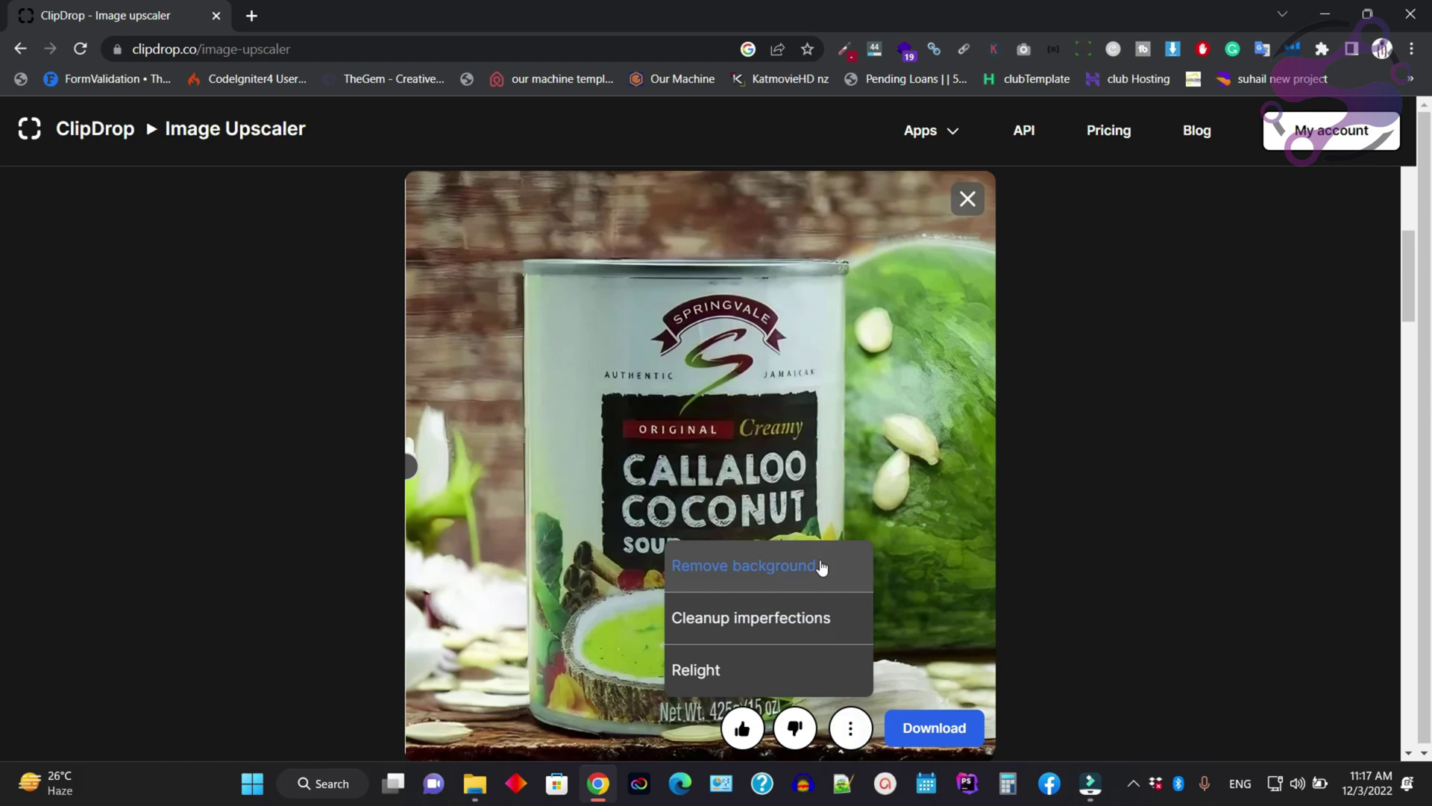
left_click(677, 670)
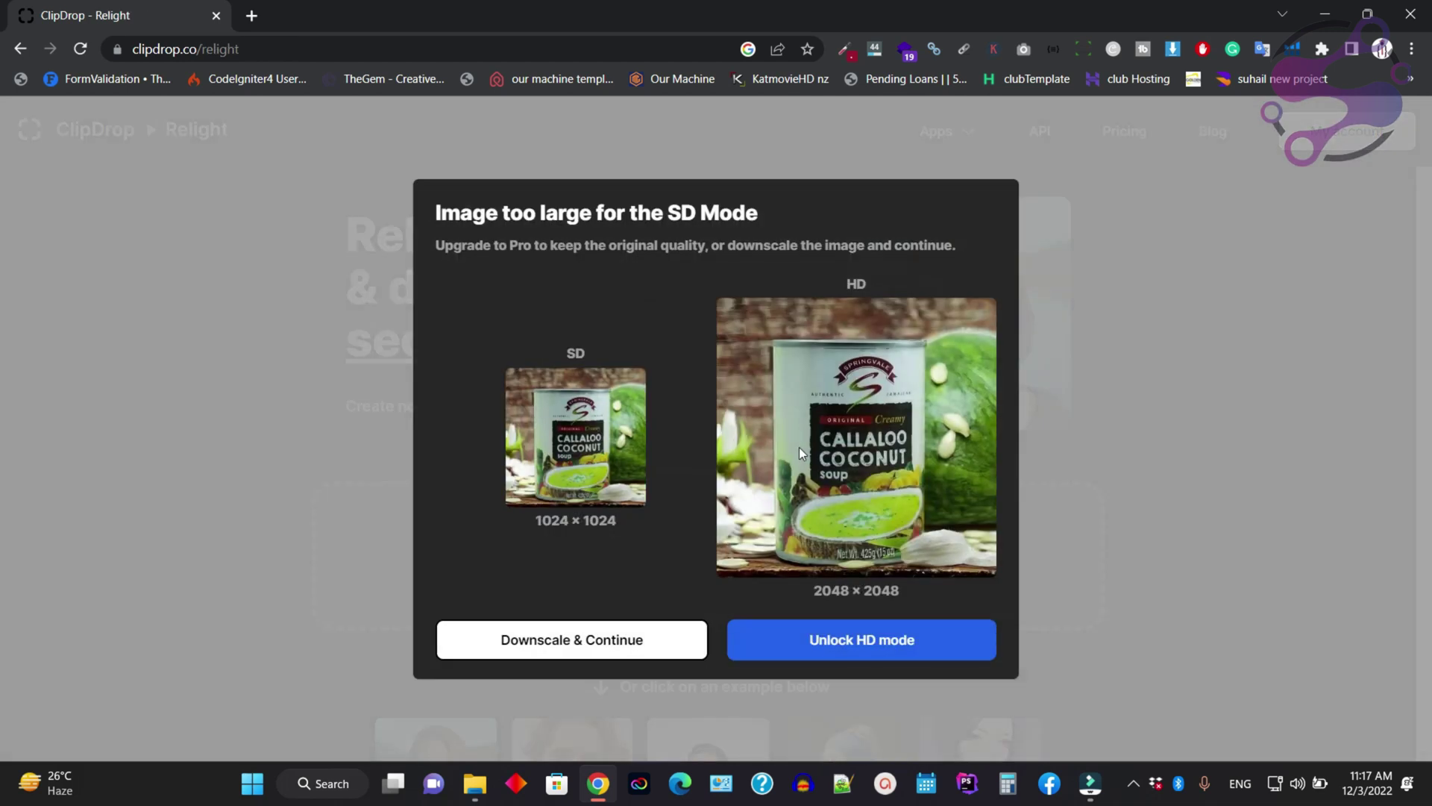
Step: Unlock HD mode to keep the full 2048 resolution and select Light 3
left_click(861, 639)
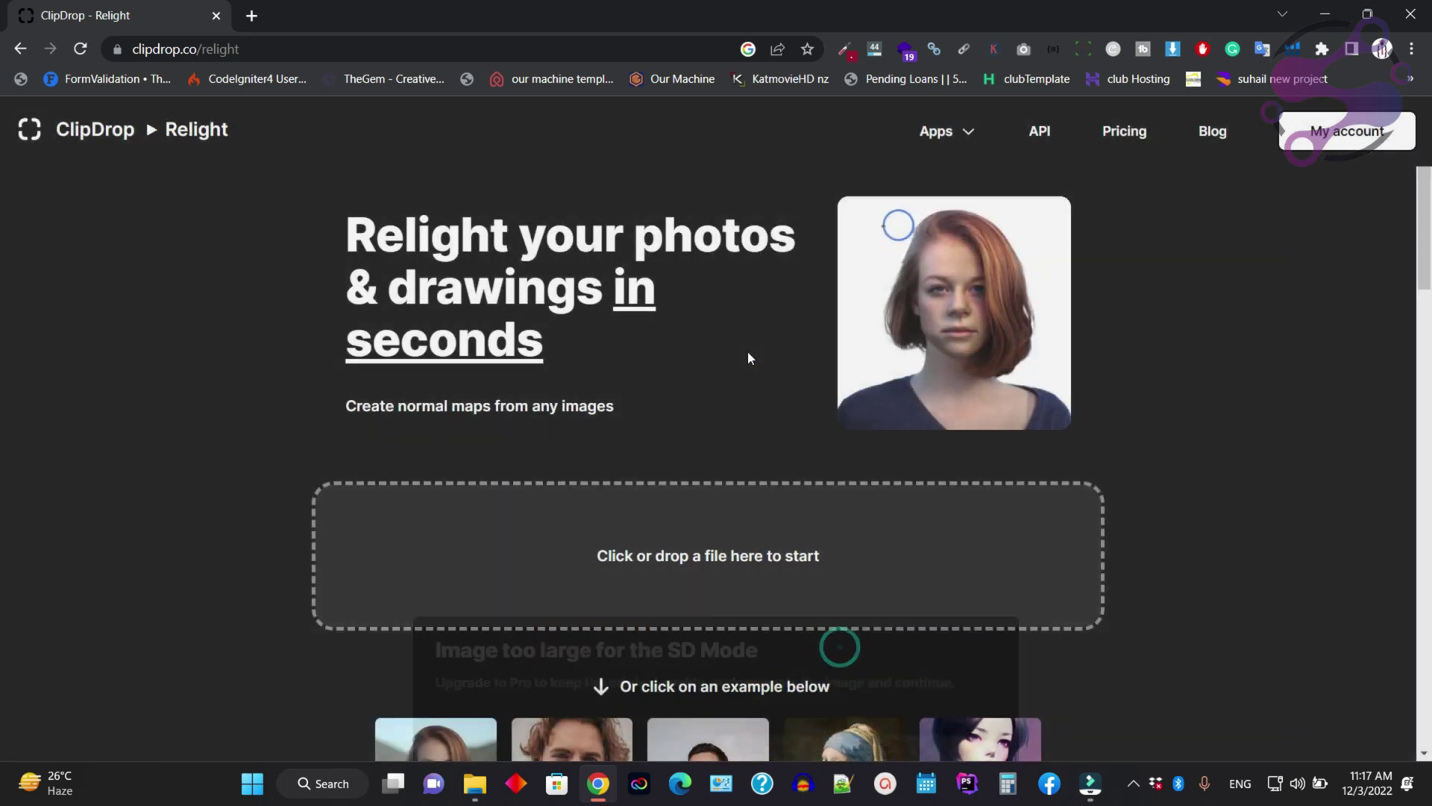
scroll(747, 350, "down", 5)
left_click(749, 360)
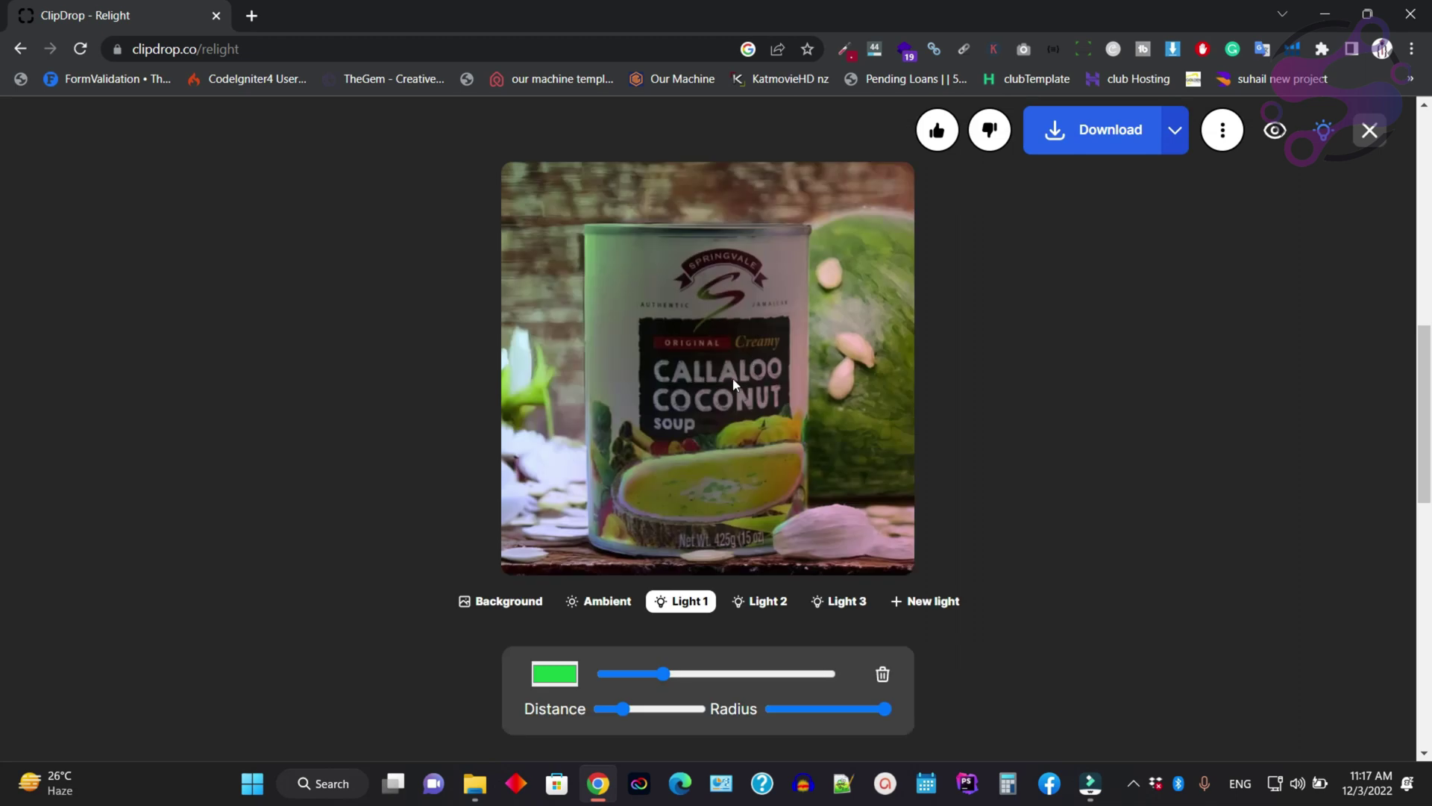
left_click(863, 611)
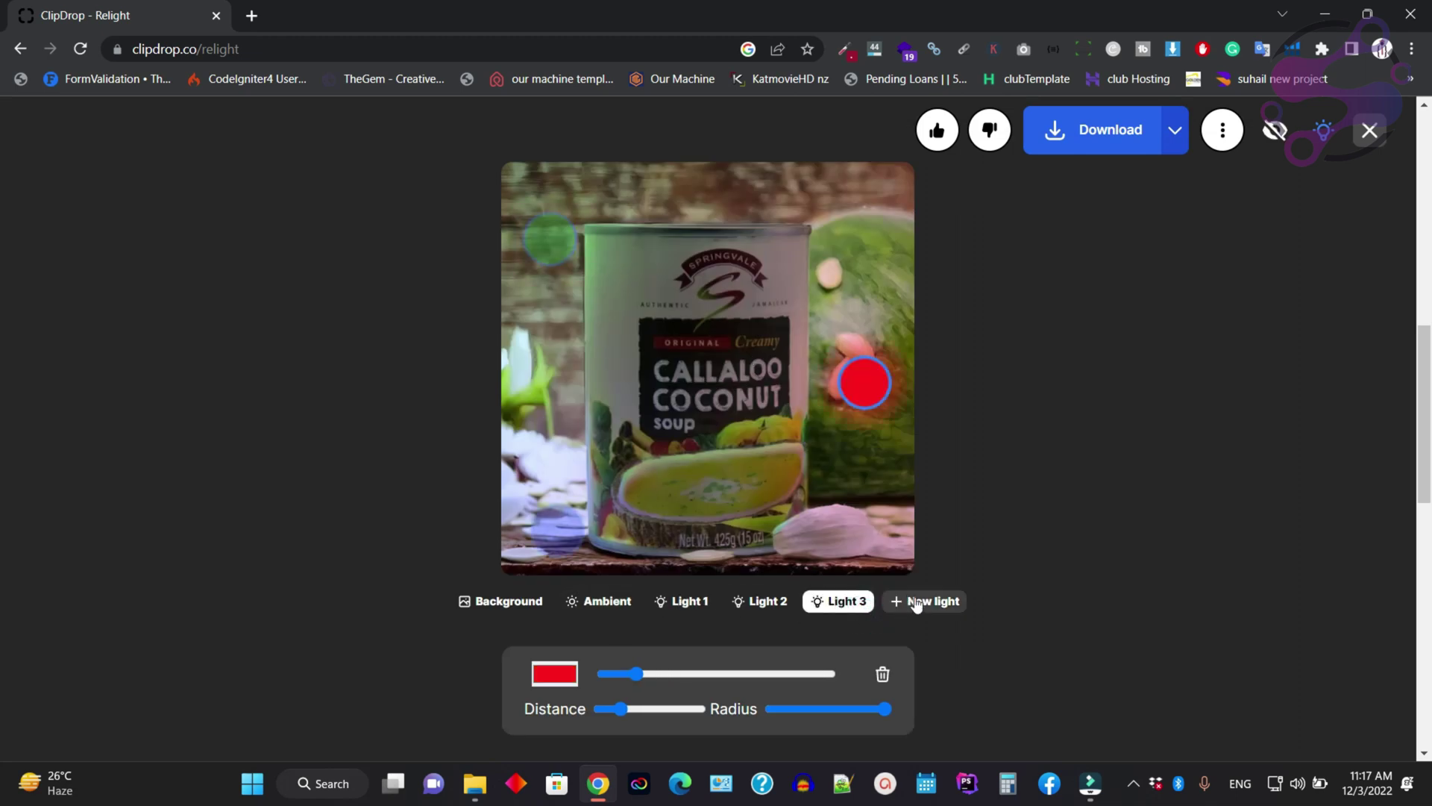
Step: Add a white Light 4 at the can's top-left with greater distance, then download the image
left_click(925, 601)
mouse_move(712, 354)
left_mouse_down()
mouse_move(839, 466)
mouse_move(740, 292)
mouse_move(612, 177)
mouse_move(596, 331)
mouse_move(607, 379)
mouse_move(597, 336)
left_mouse_up()
left_click_drag(661, 713, 671, 708)
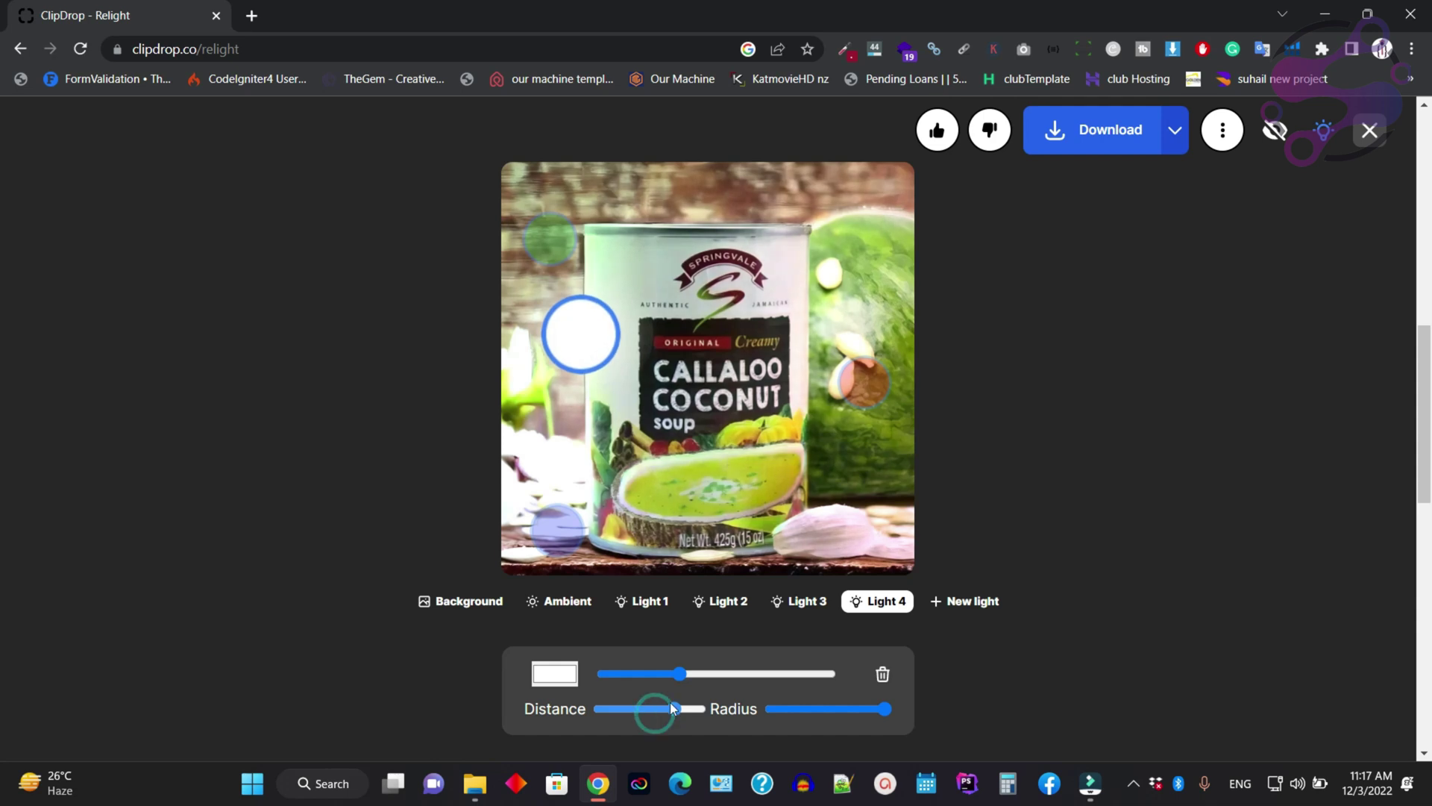
mouse_move(590, 343)
left_mouse_down()
mouse_move(623, 475)
mouse_move(817, 433)
mouse_move(571, 356)
mouse_move(557, 239)
mouse_move(661, 200)
mouse_move(653, 226)
left_mouse_up()
left_click(1103, 145)
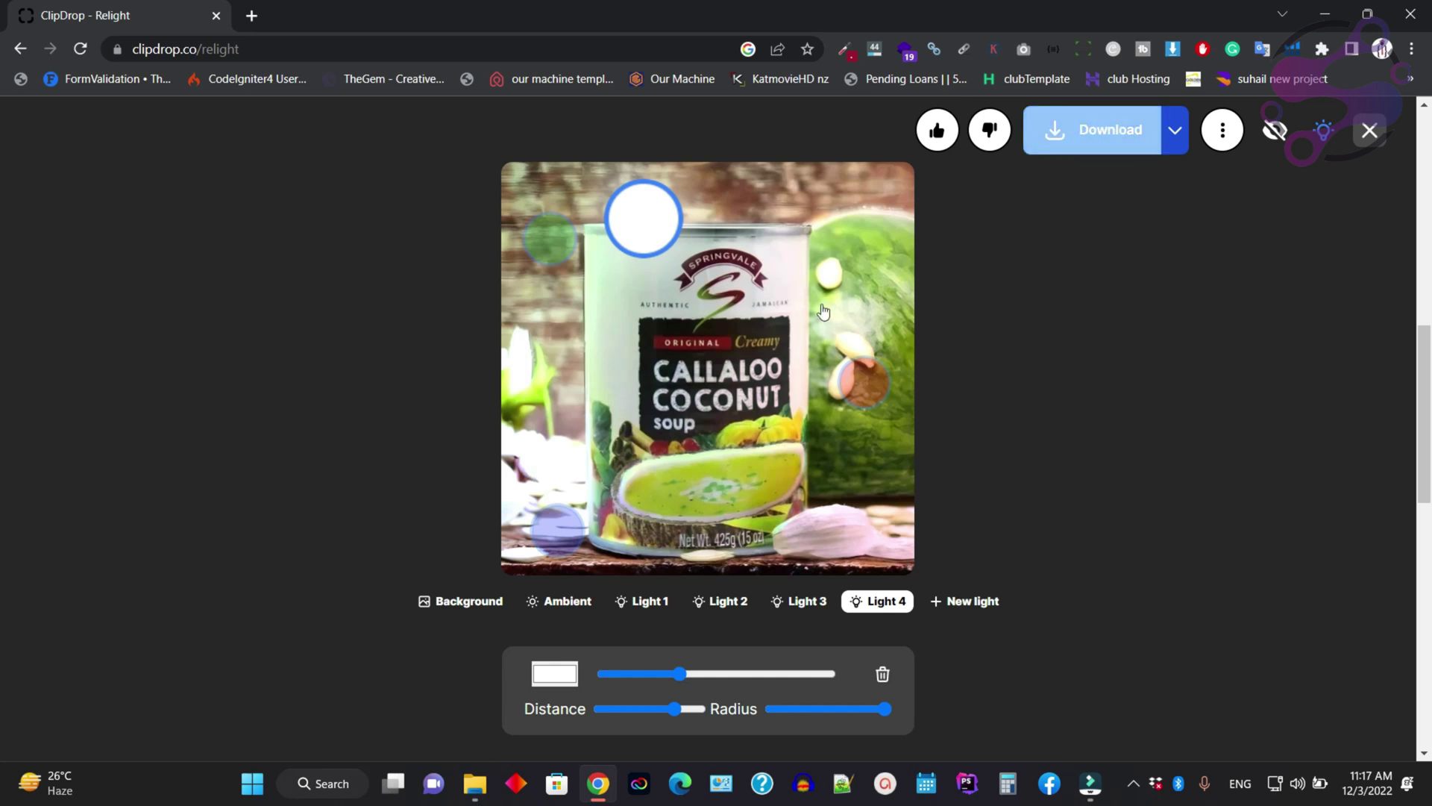
key("Return")
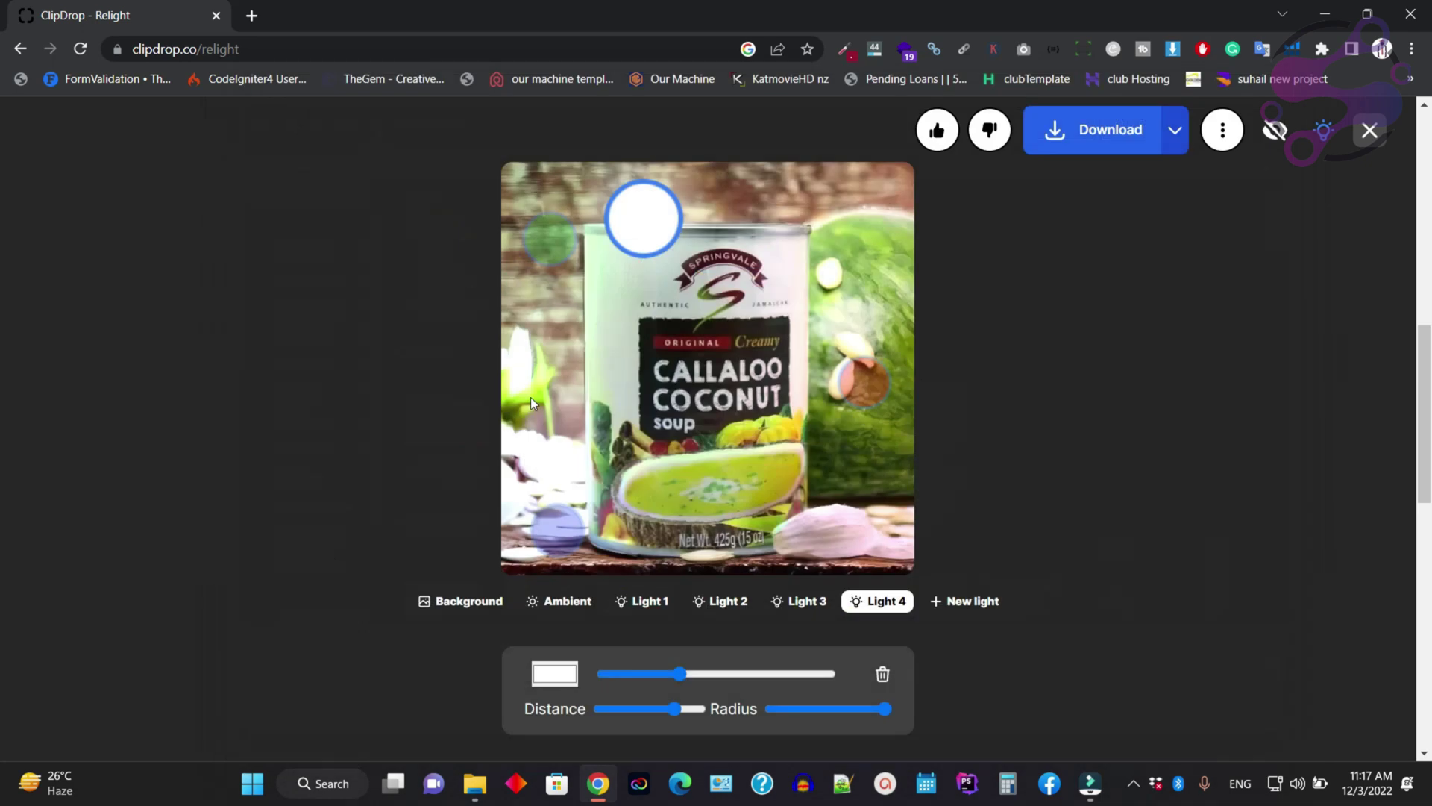
Step: Open image_clipdrop-relight.png from the download bar to view the relit photo
left_click(178, 738)
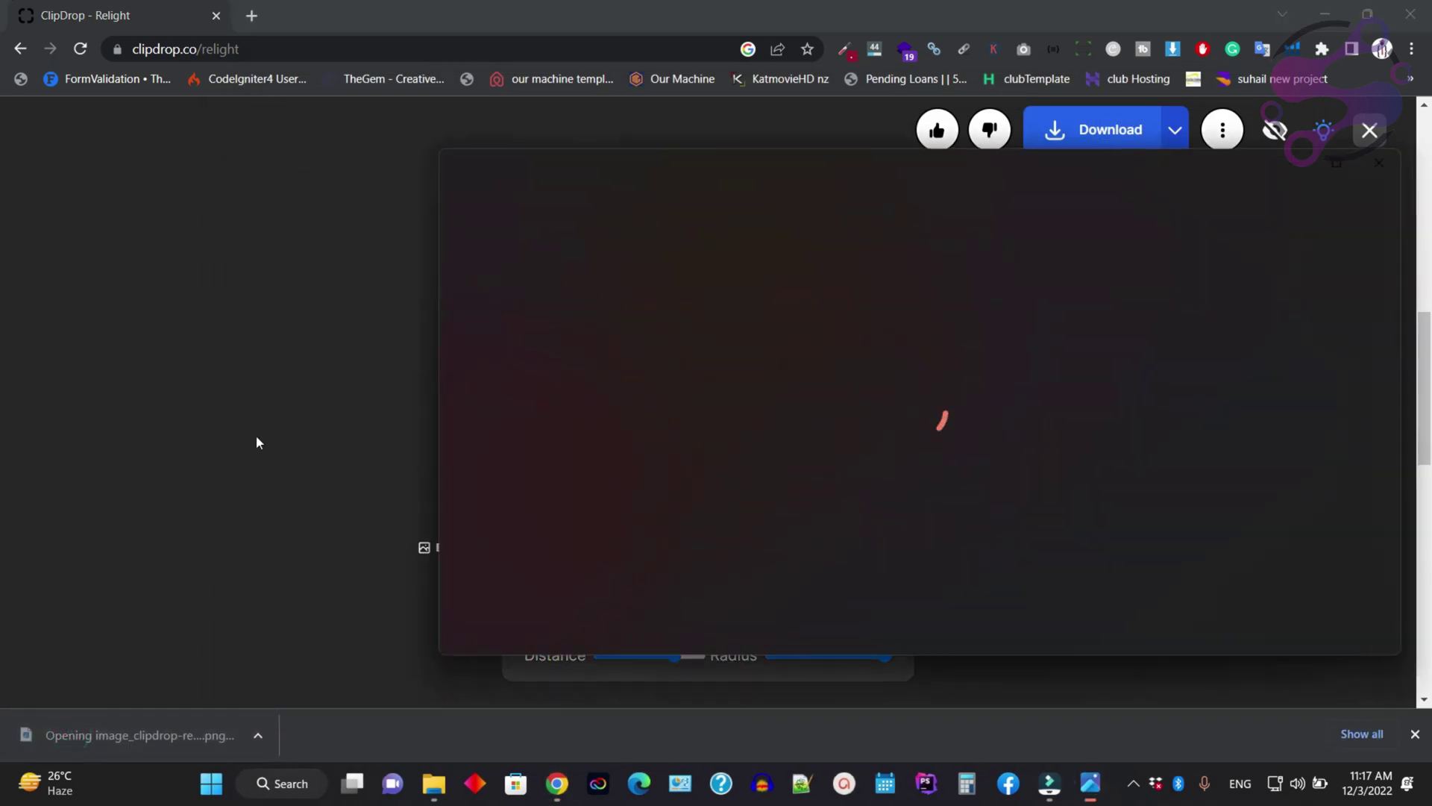